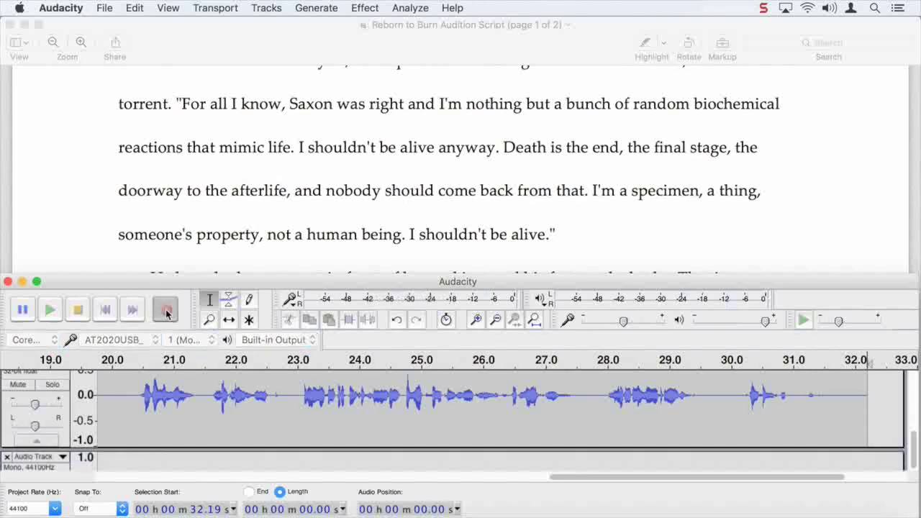
Record the next script passage as a new take on its own track starting at 32.19 s, and stop recording at its end.
click(165, 311)
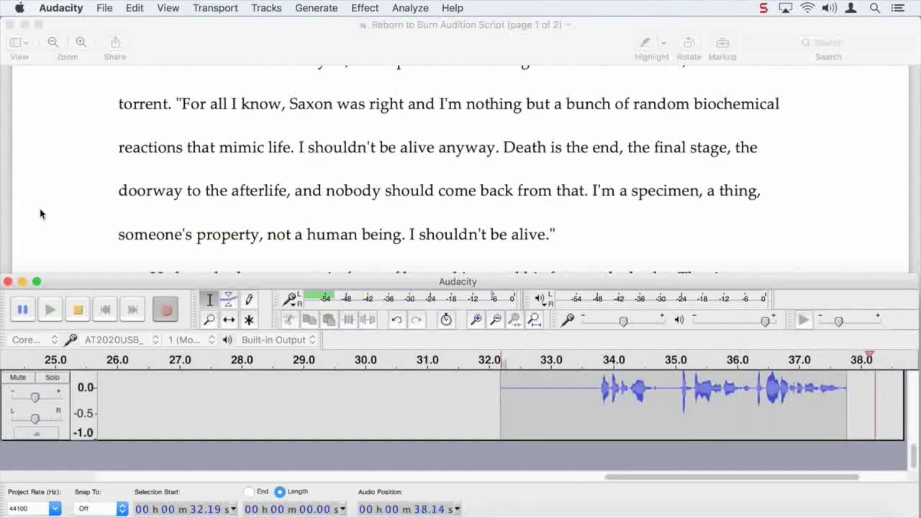
scroll(41, 213, down, 2)
scroll(41, 213, down, 1)
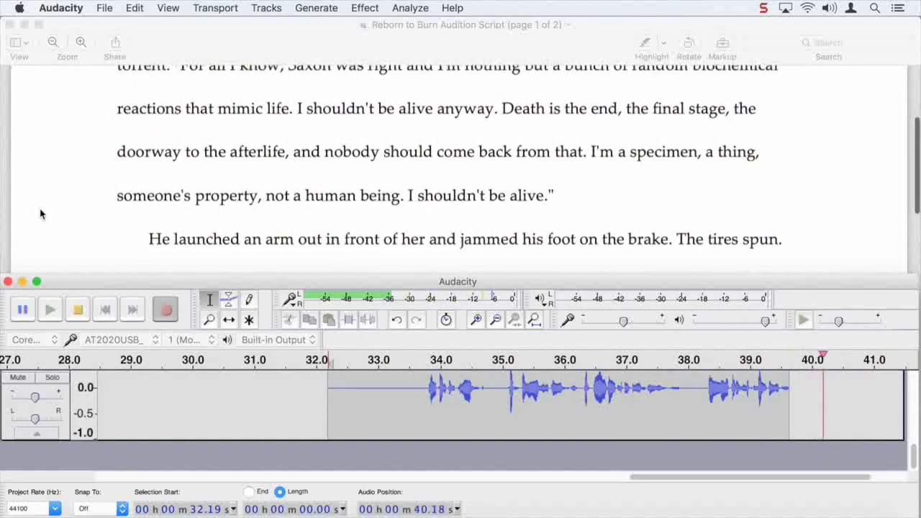
scroll(40, 213, down, 2)
scroll(41, 213, down, 2)
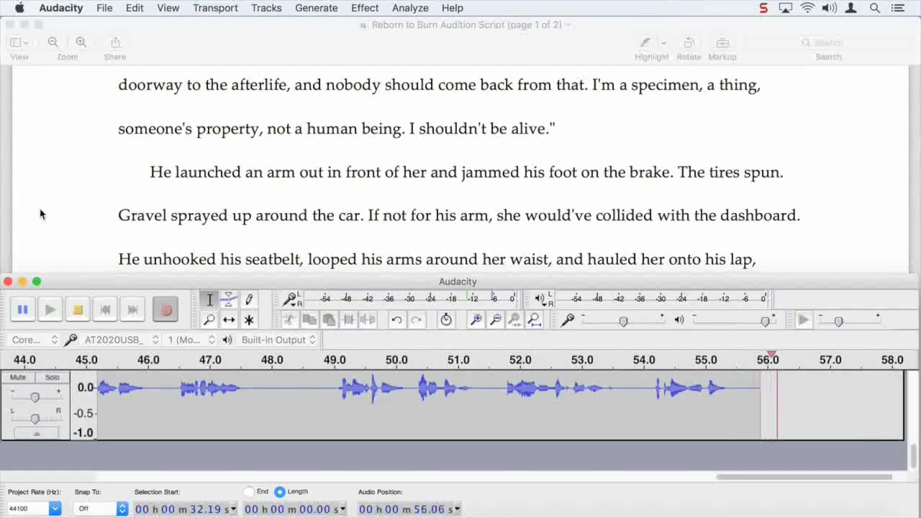
click(81, 310)
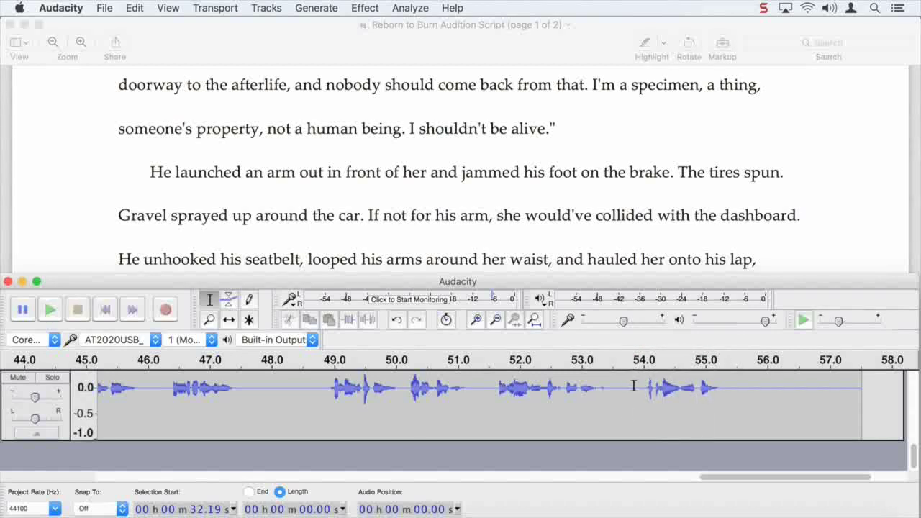
key(End)
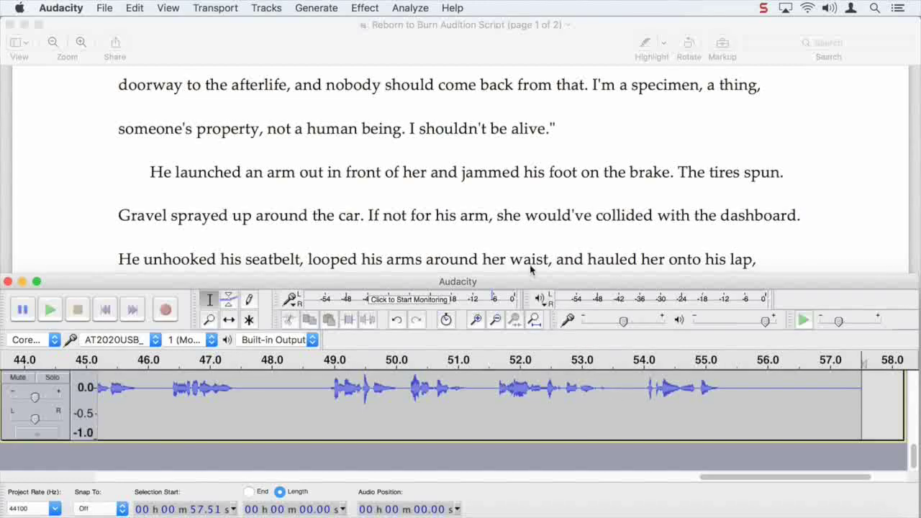
Move the Audacity window up over the script and enlarge it to show several tracks.
drag(532, 283, 533, 64)
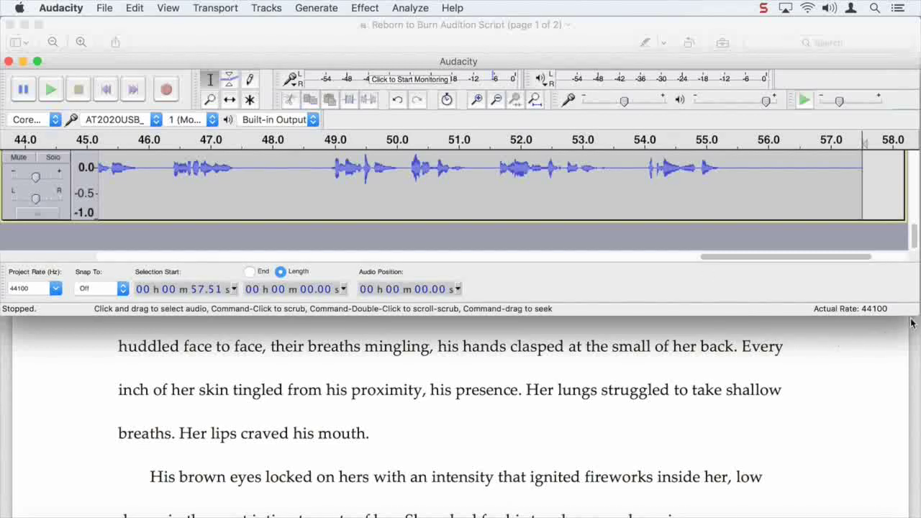
drag(912, 317, 913, 515)
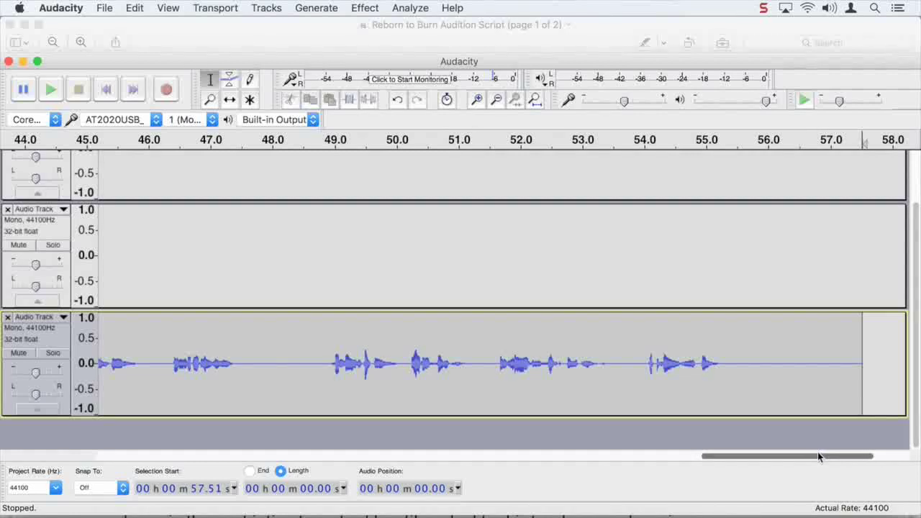
Raise the system volume to maximum and play the audio from about 30 s, where the second and third takes meet.
drag(818, 455, 580, 463)
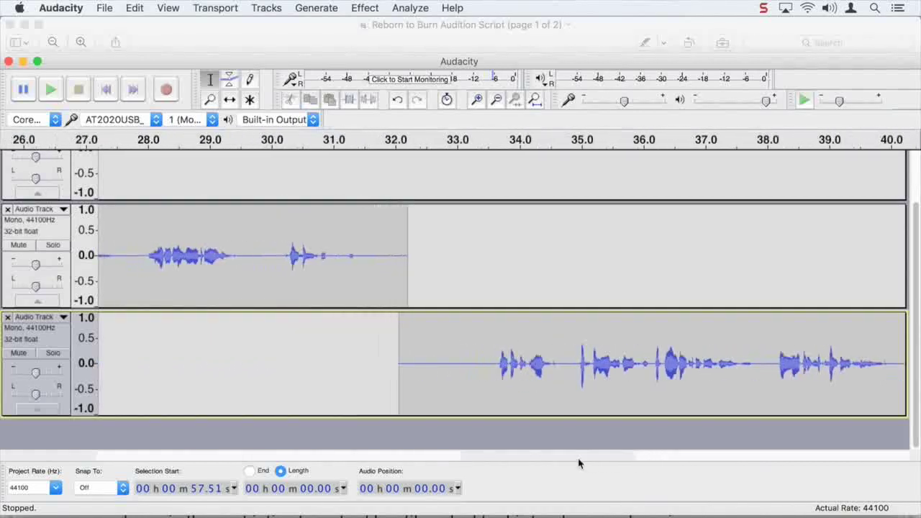
key(XF86AudioRaiseVolume)
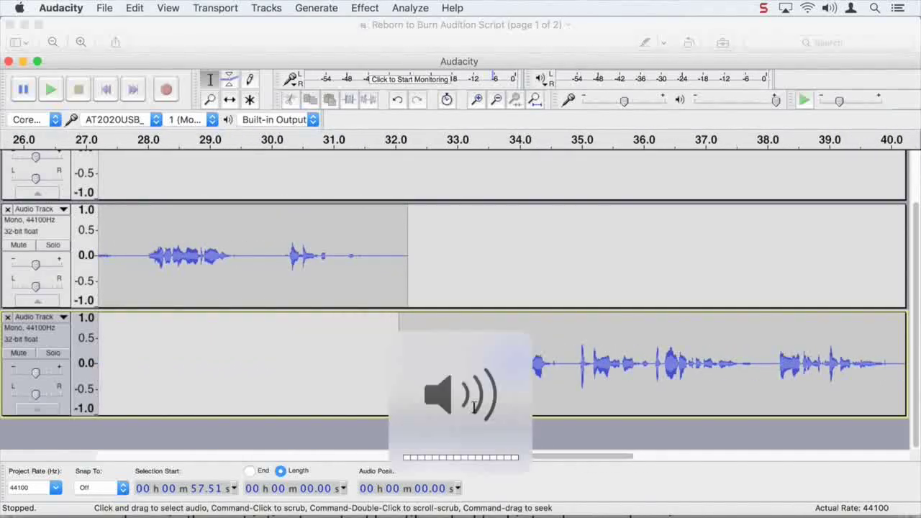
click(278, 144)
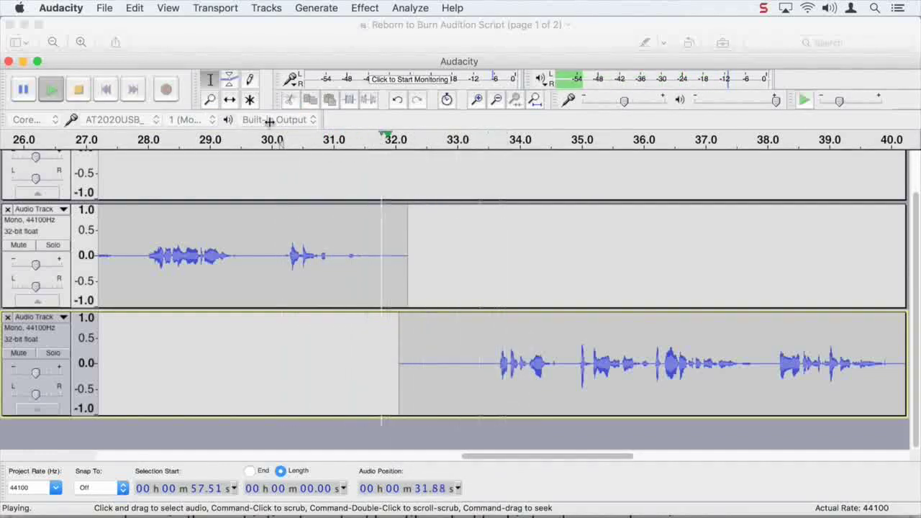
click(79, 94)
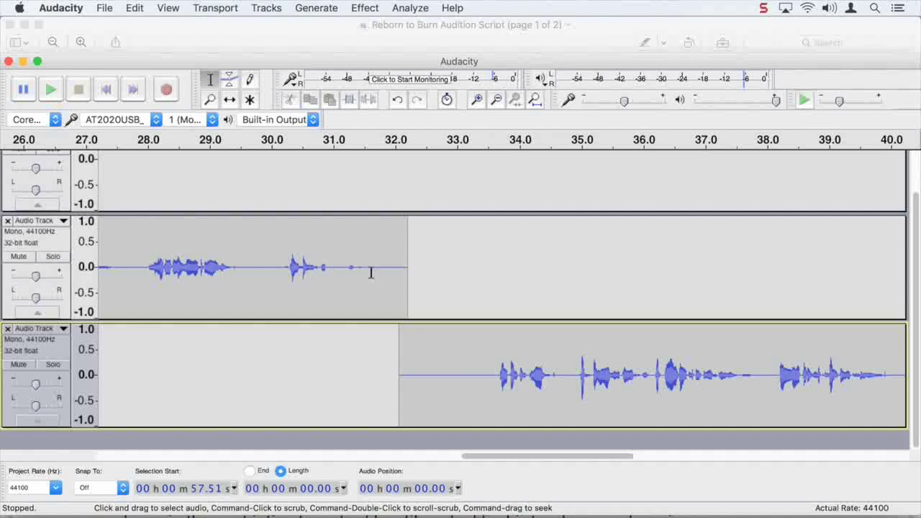
Select the third track's audio from 33.49 s to the end of the track and copy it.
click(488, 380)
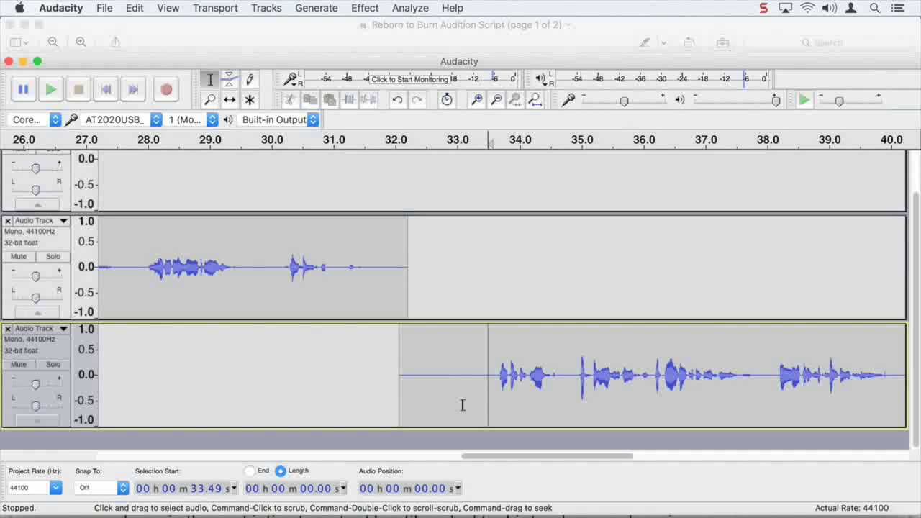
key(shift)
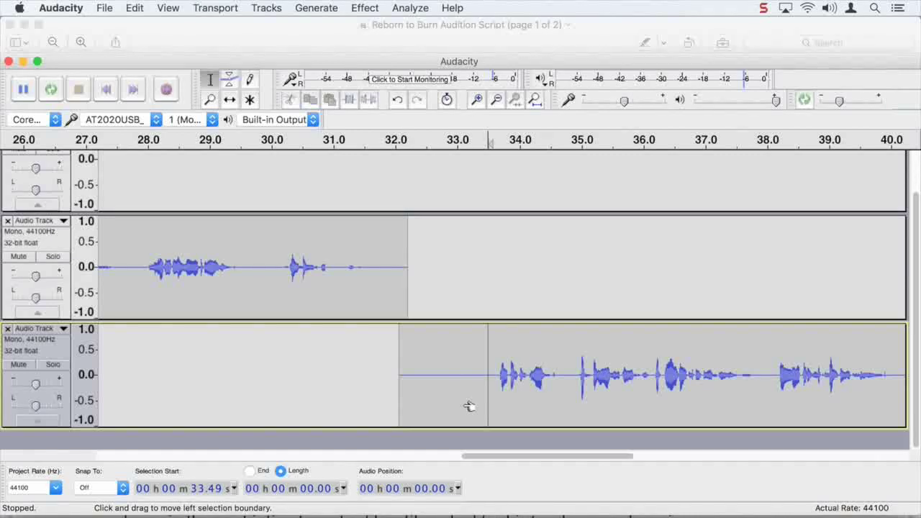
key(shift+k)
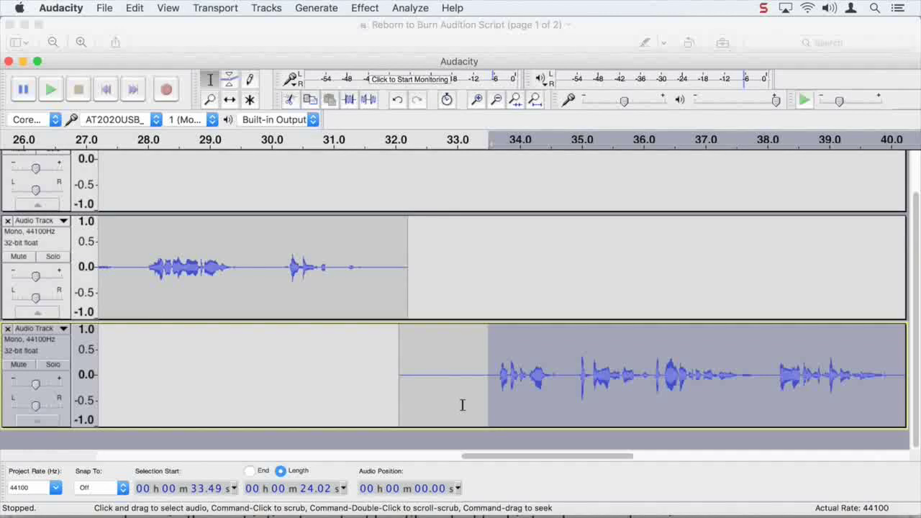
drag(498, 456, 831, 456)
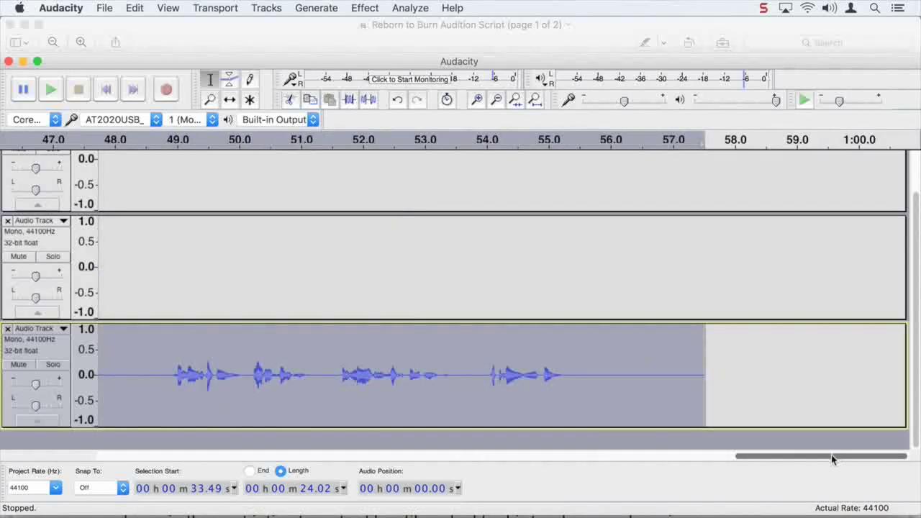
drag(801, 463, 529, 456)
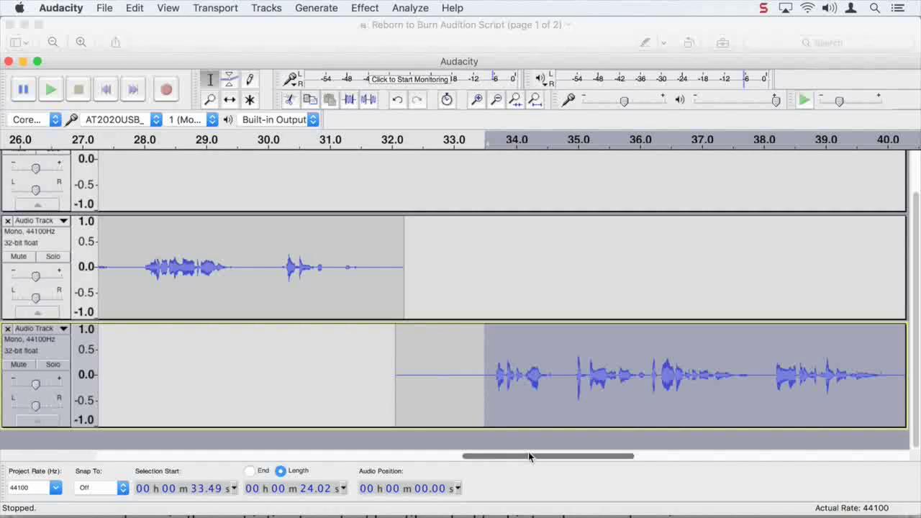
click(311, 101)
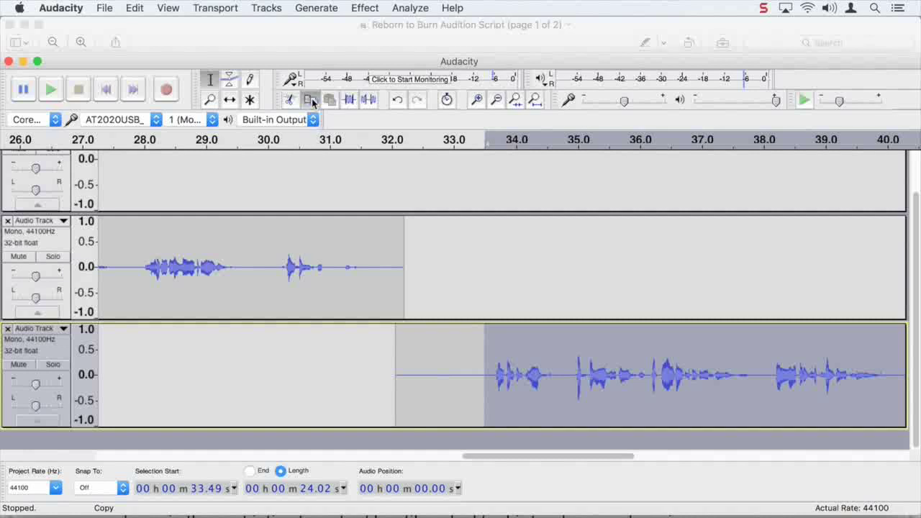
Remove the third track and paste the copied audio over the second track's flawed ending, from 29.97 s to the track end.
click(8, 329)
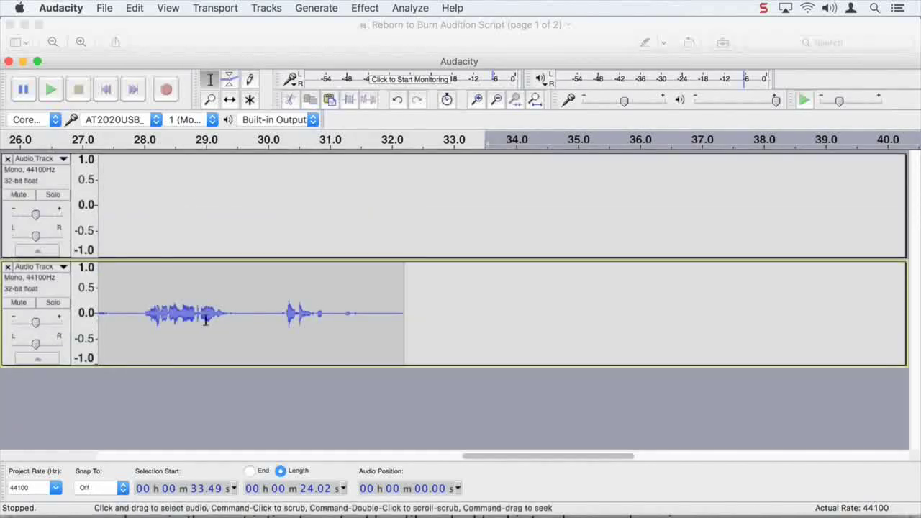
click(265, 315)
key(shift+k)
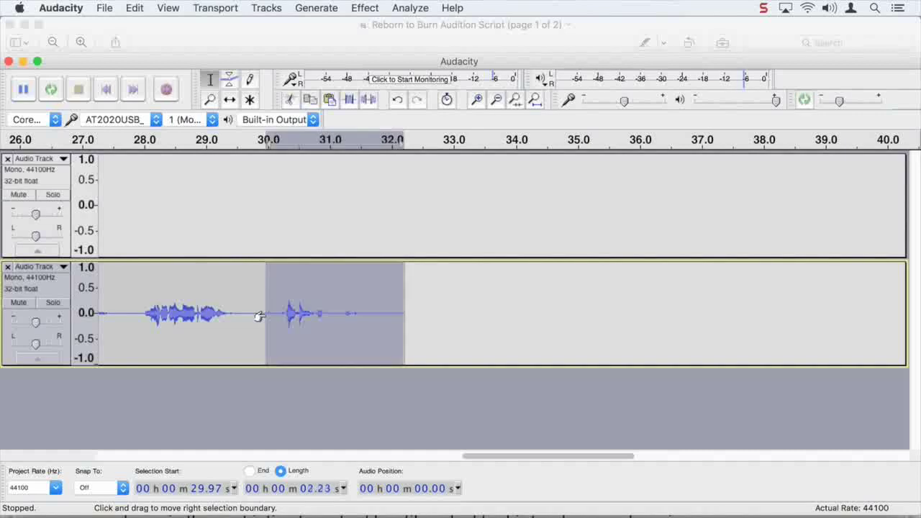
click(330, 101)
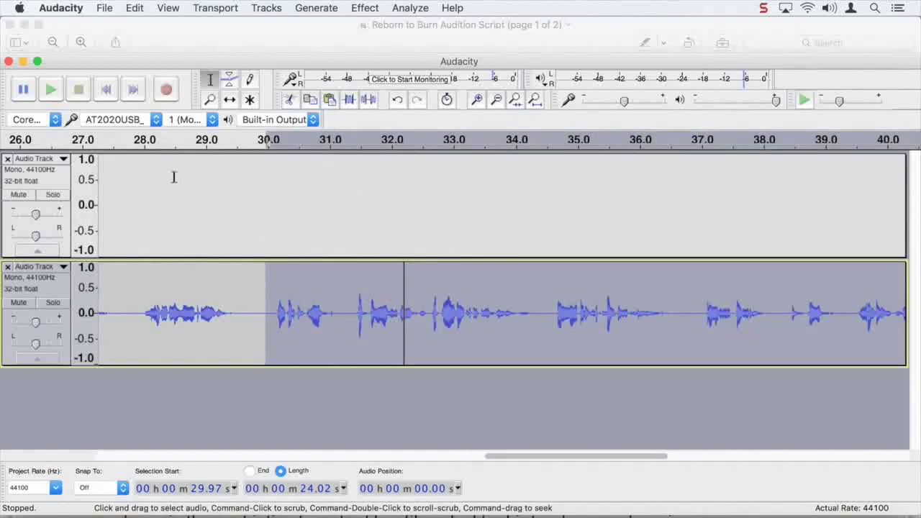
Play across the new join from about 28 s, and compare the retake at 16 s with the upper track's line at 12 s.
click(134, 142)
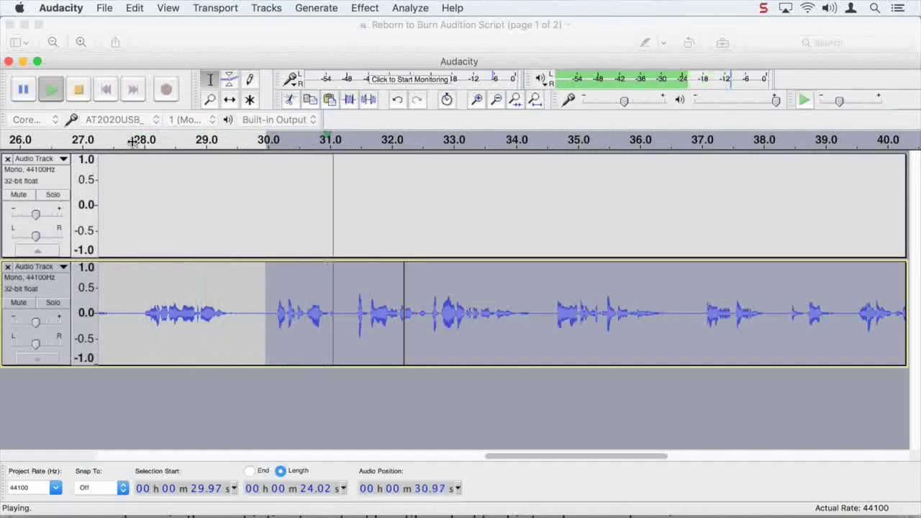
click(80, 88)
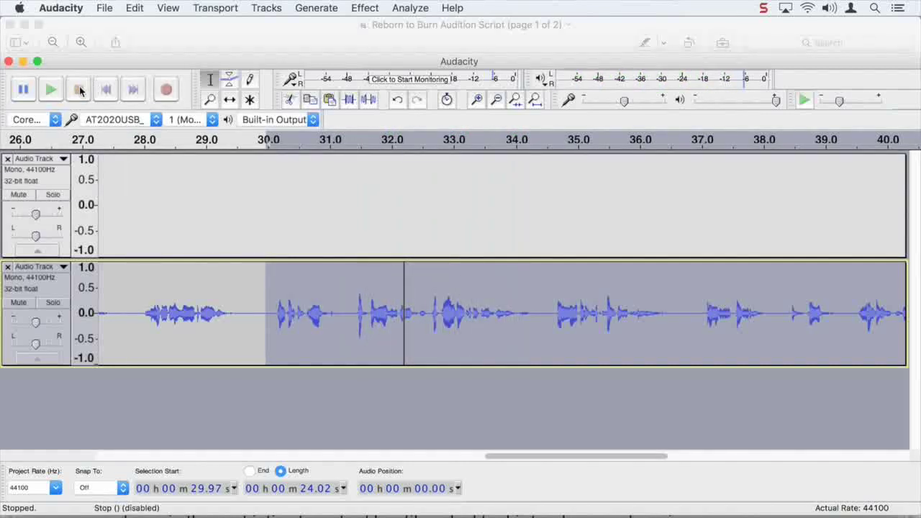
drag(600, 455, 367, 454)
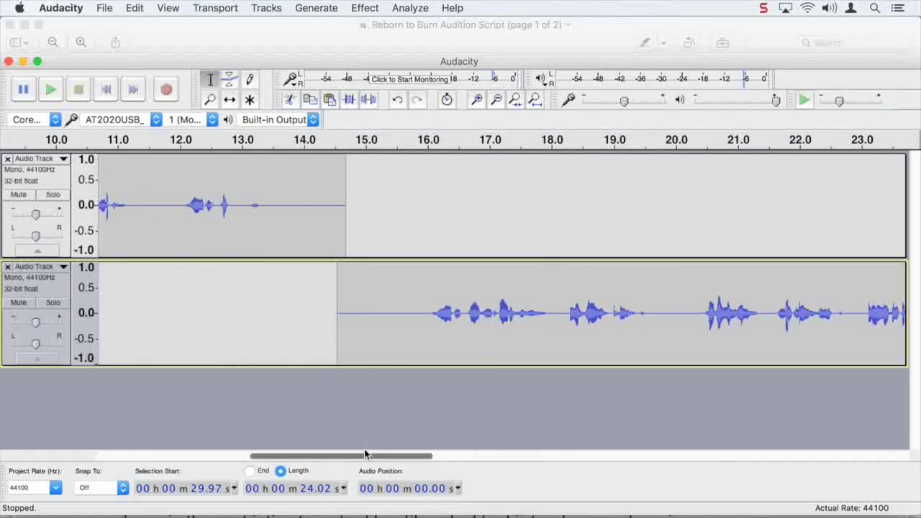
click(432, 147)
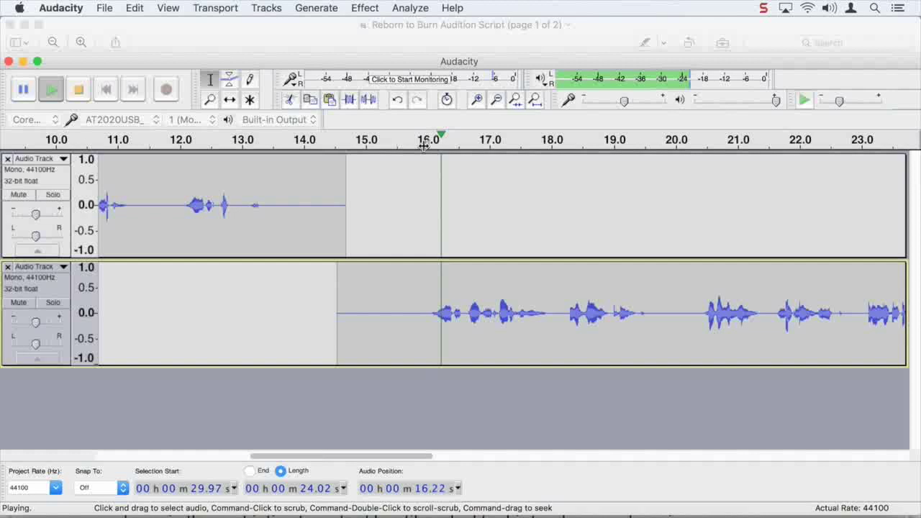
click(175, 145)
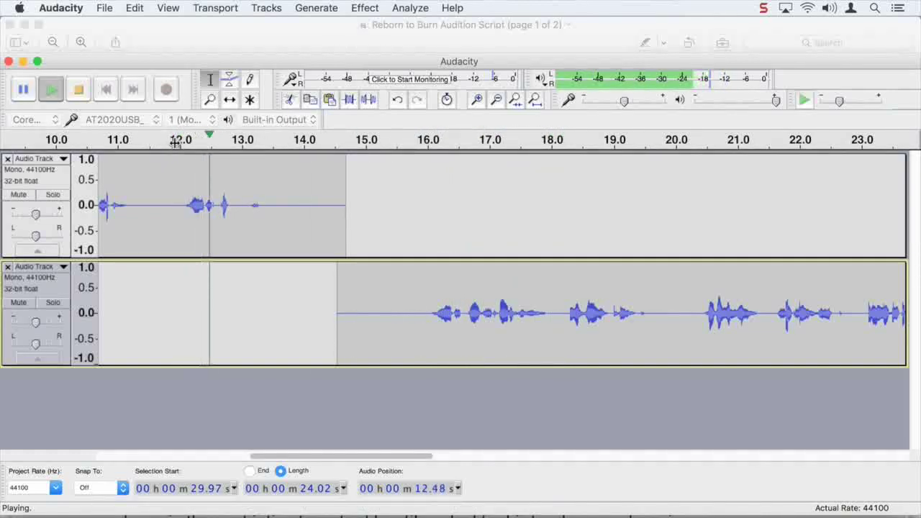
click(79, 89)
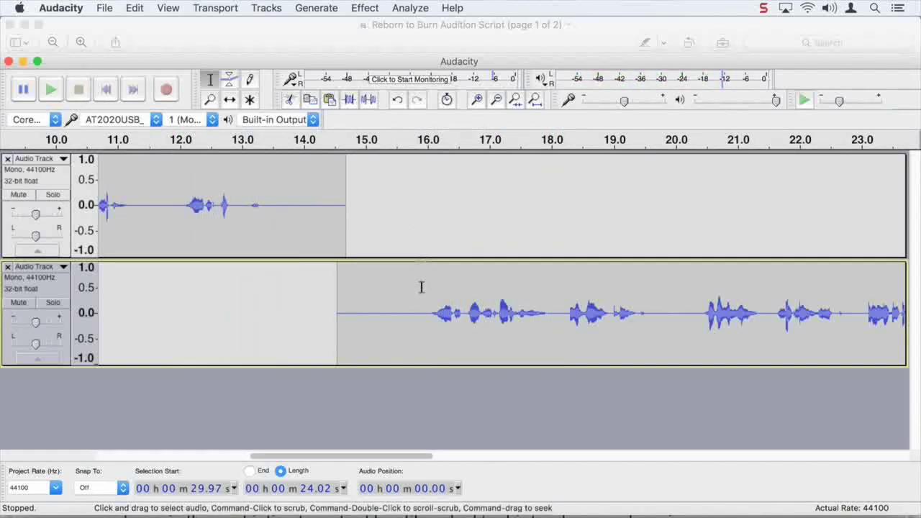
Copy the lower track from 15.89 s to its end and paste it over the upper track's audio from 11.84 s to the end.
shift+click(420, 314)
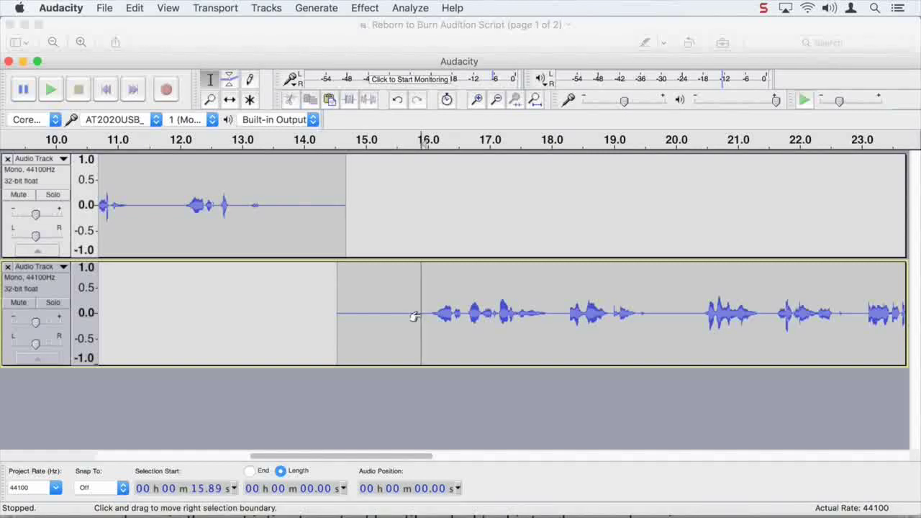
click(310, 100)
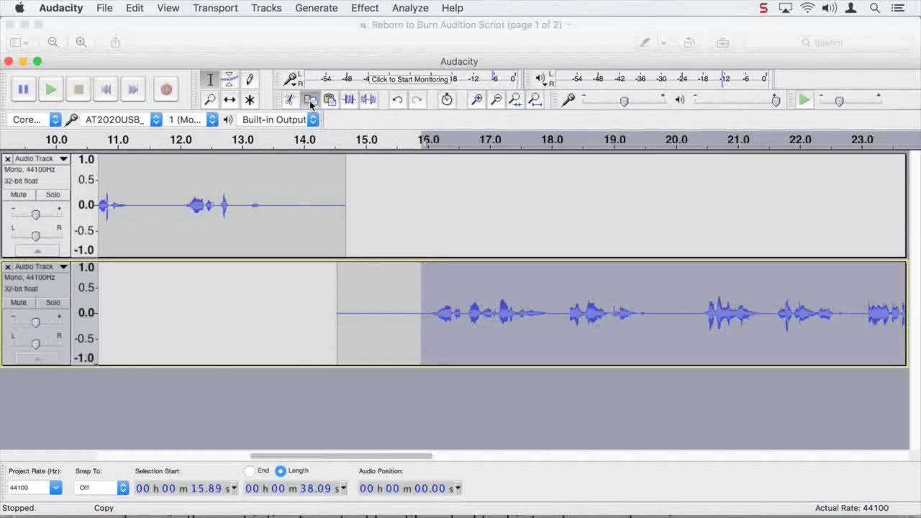
click(168, 208)
key(shift+k)
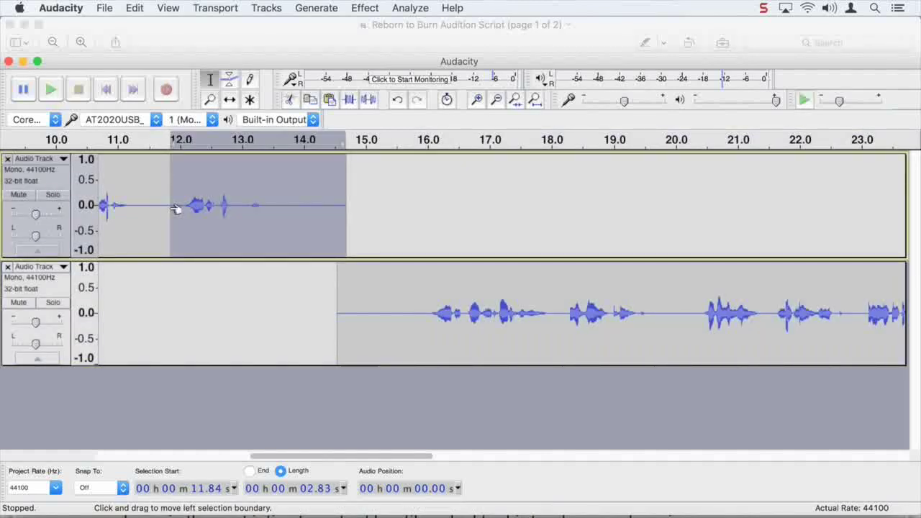
click(329, 99)
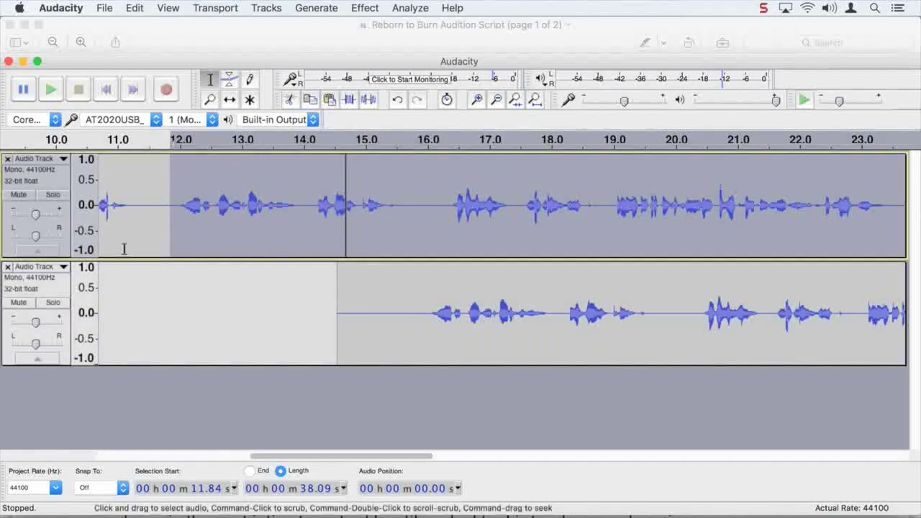
Remove the lower audio track and undo that removal.
click(7, 267)
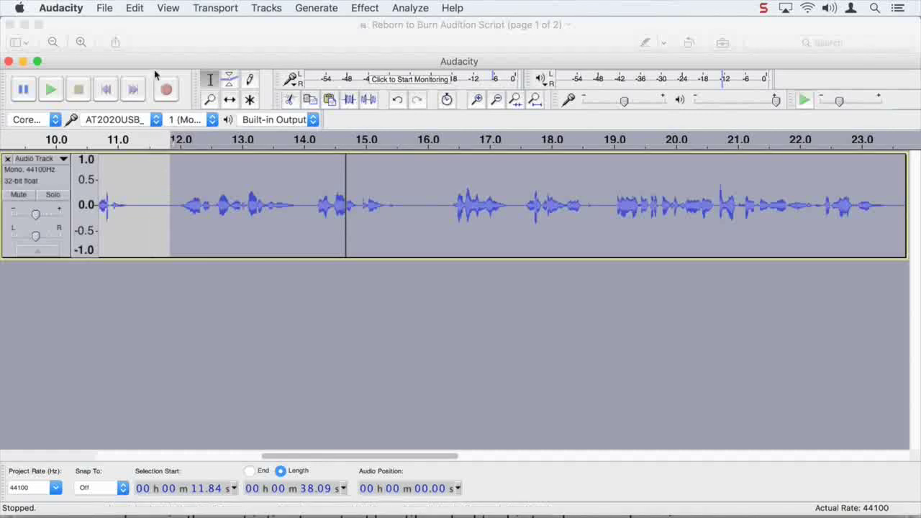
click(134, 8)
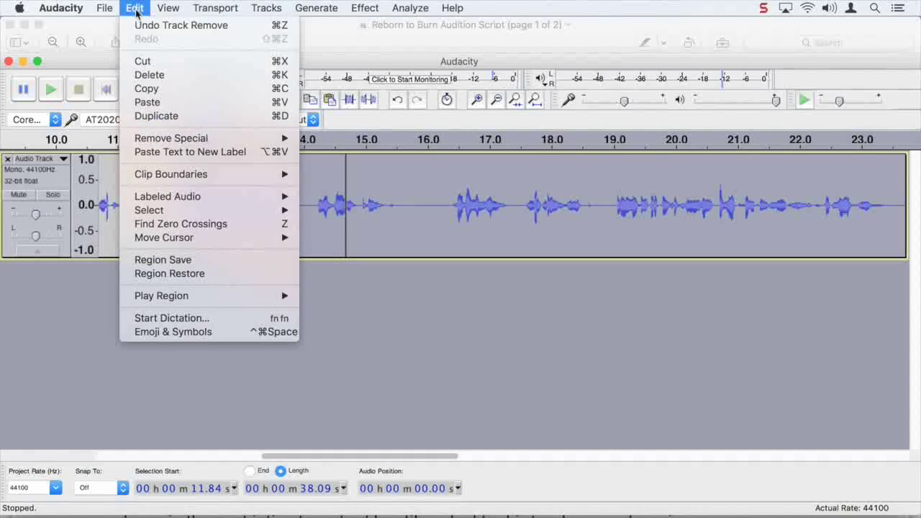
click(146, 28)
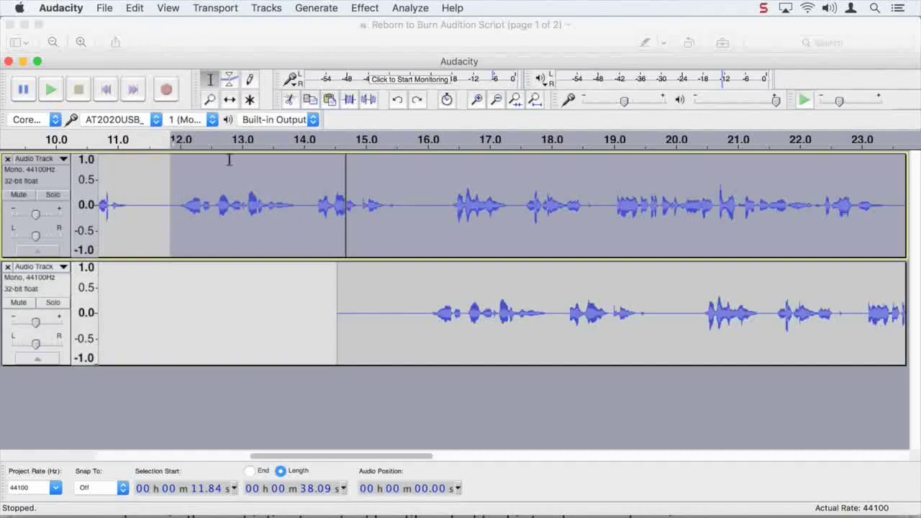
Play both tracks from about 14 s, stop playback, and remove the lower audio track.
click(290, 312)
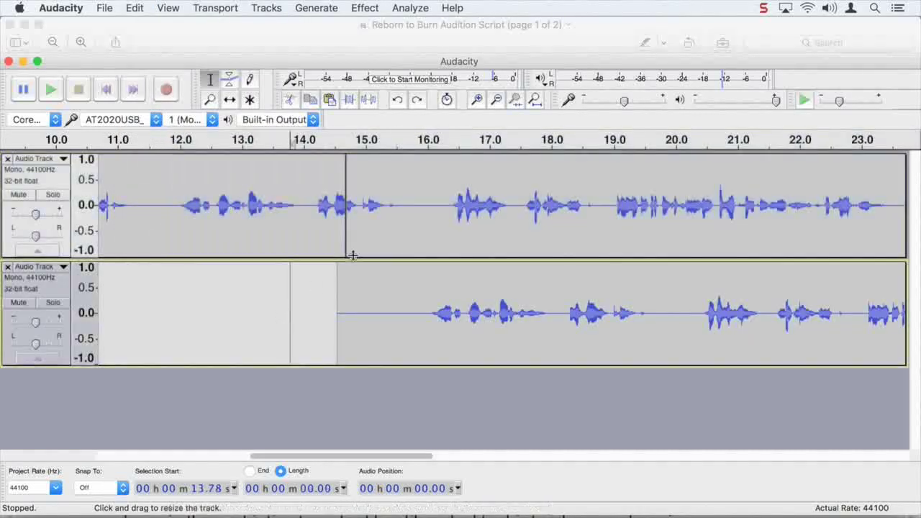
click(311, 138)
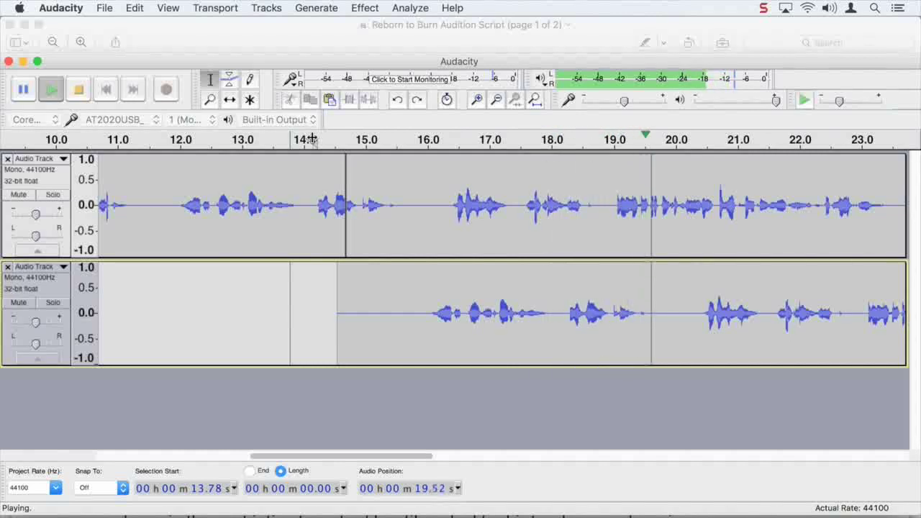
click(78, 89)
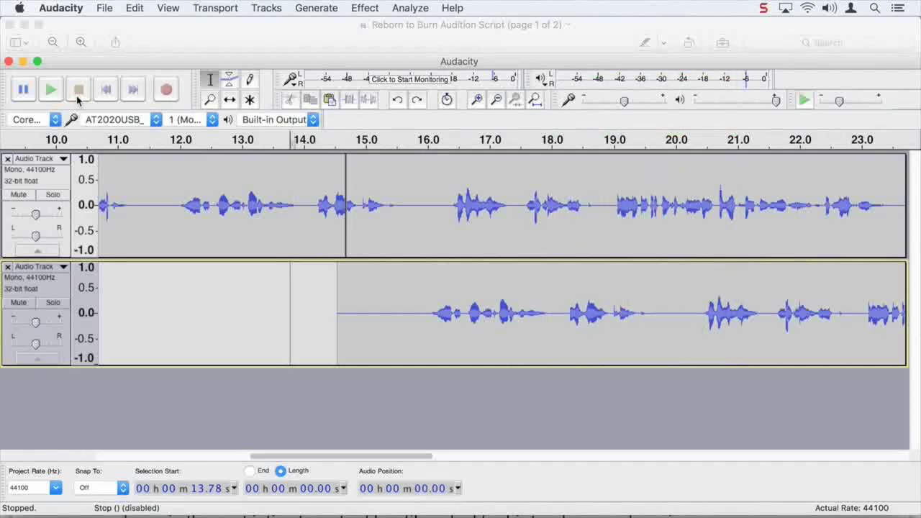
click(8, 267)
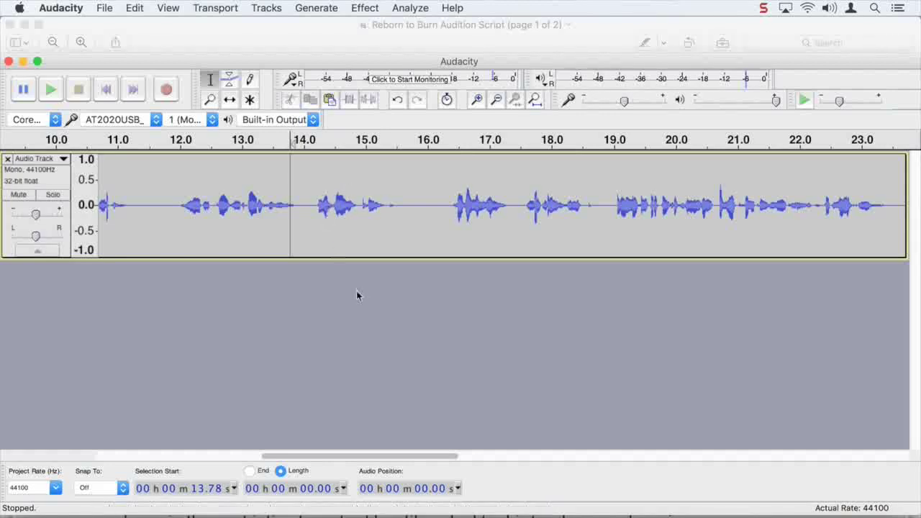
Delete the first 1.30 s of silence from the start of the remaining track.
drag(395, 457, 152, 457)
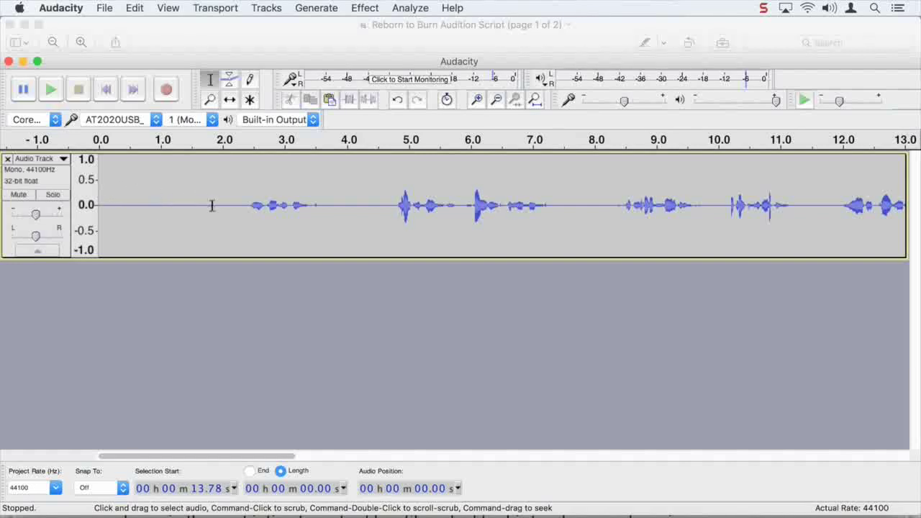
click(179, 204)
key(shift)
key(shift+Home)
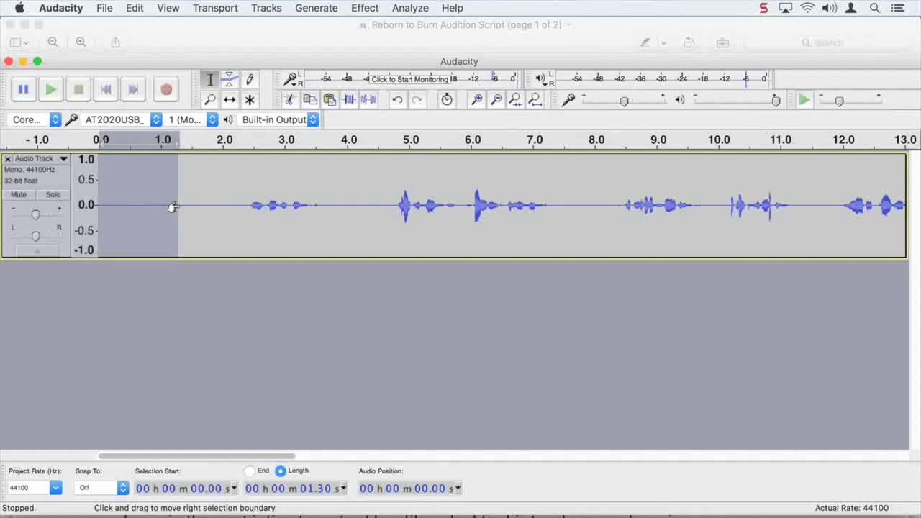
key(Delete)
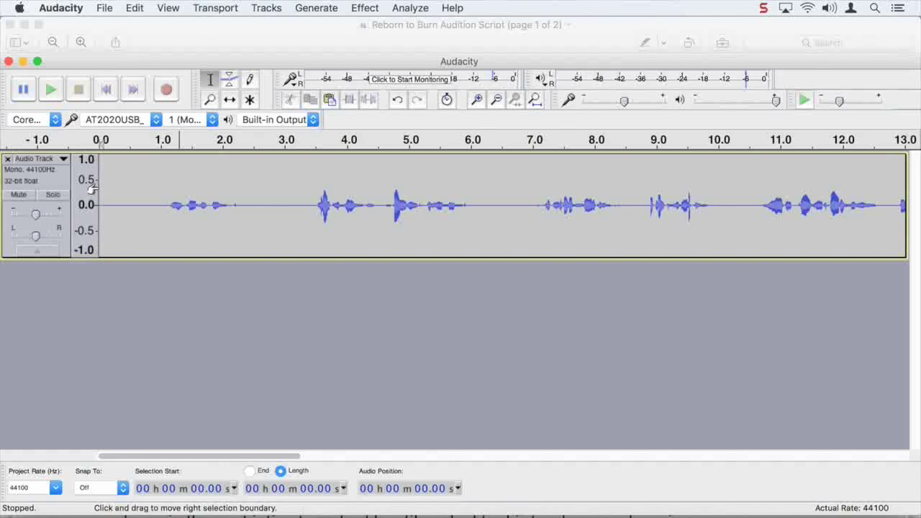
Mark a 0.50 s lead-in at the track start and delete the 0.63 s of silence between it and the first word.
drag(94, 187, 137, 189)
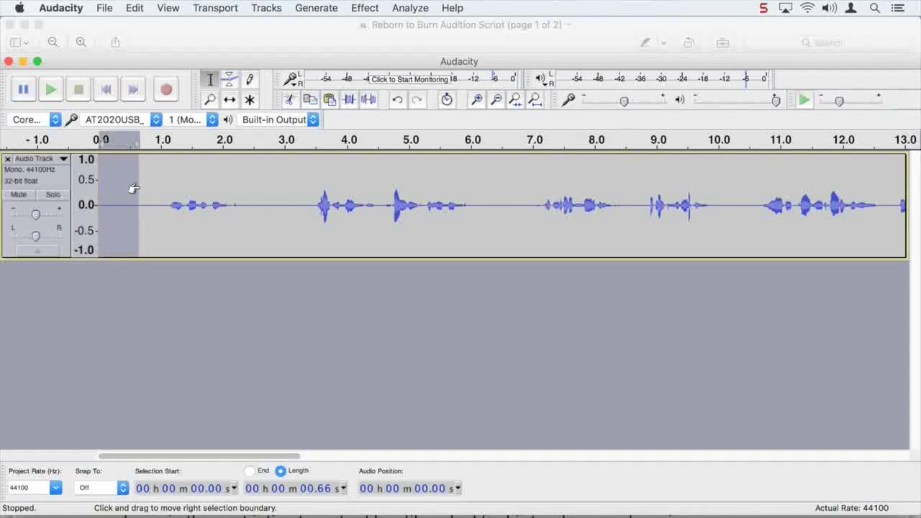
click(322, 492)
text(5)
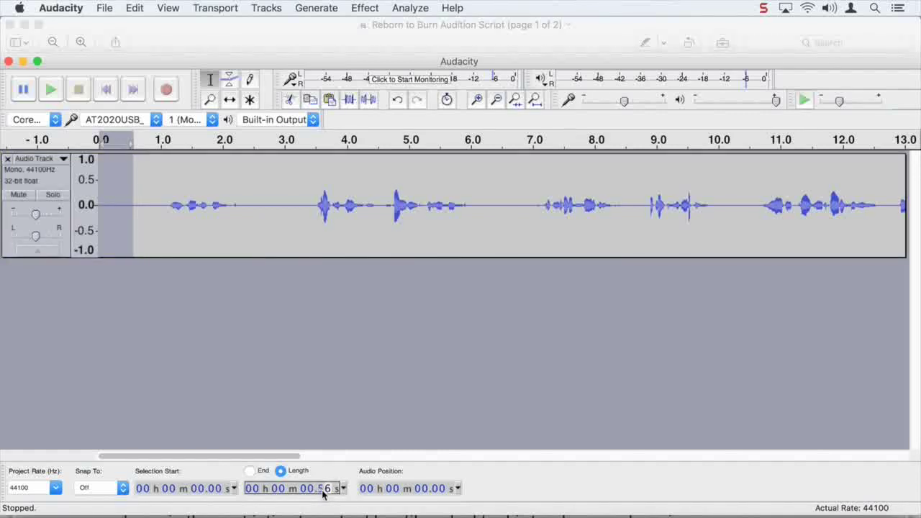
text(0)
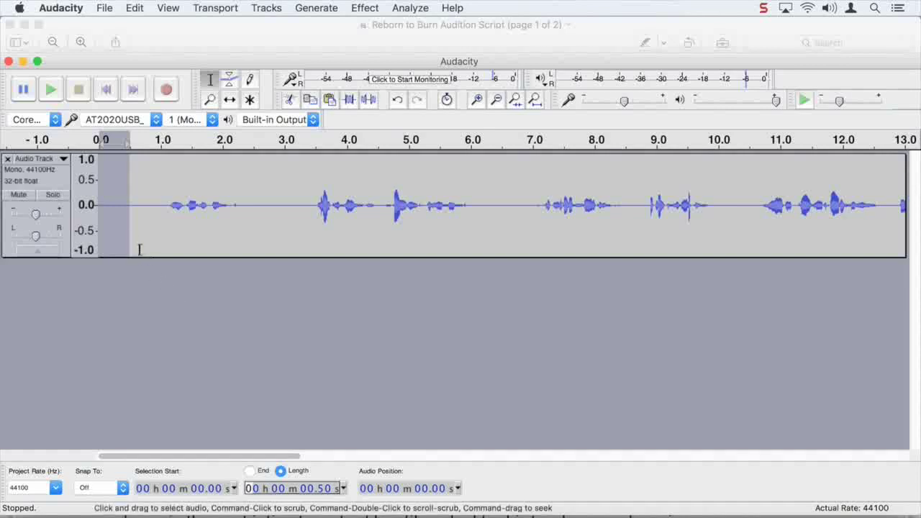
drag(105, 186, 174, 191)
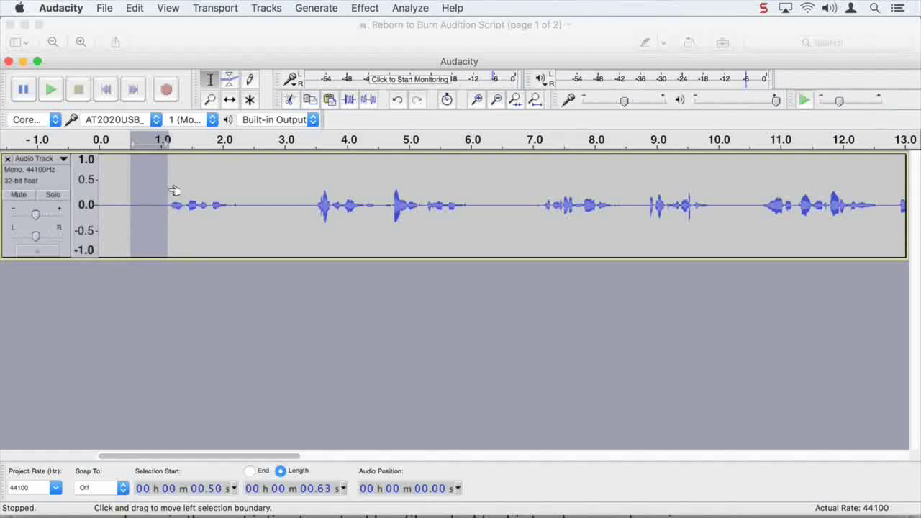
key(BackSpace)
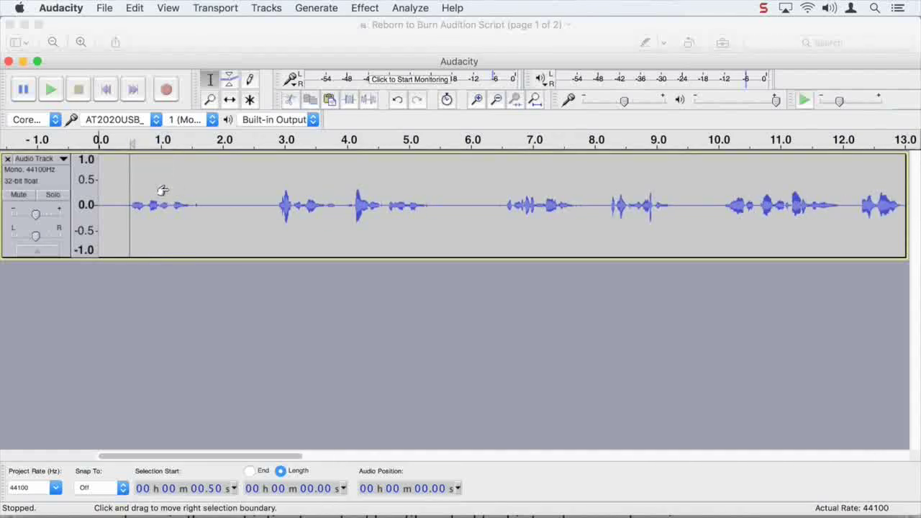
Check the 0.50 s lead-in before the first word, play the opening from the track start, and return to the start.
drag(133, 171, 83, 181)
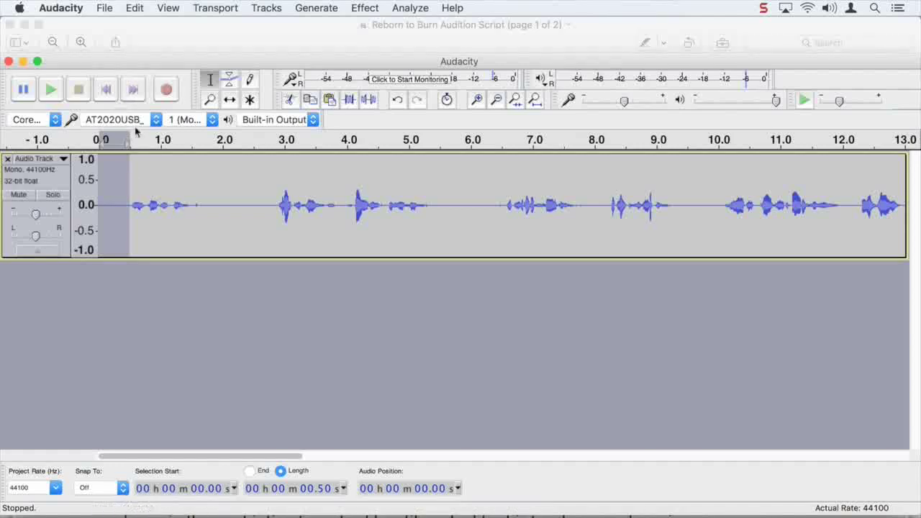
click(182, 205)
click(106, 90)
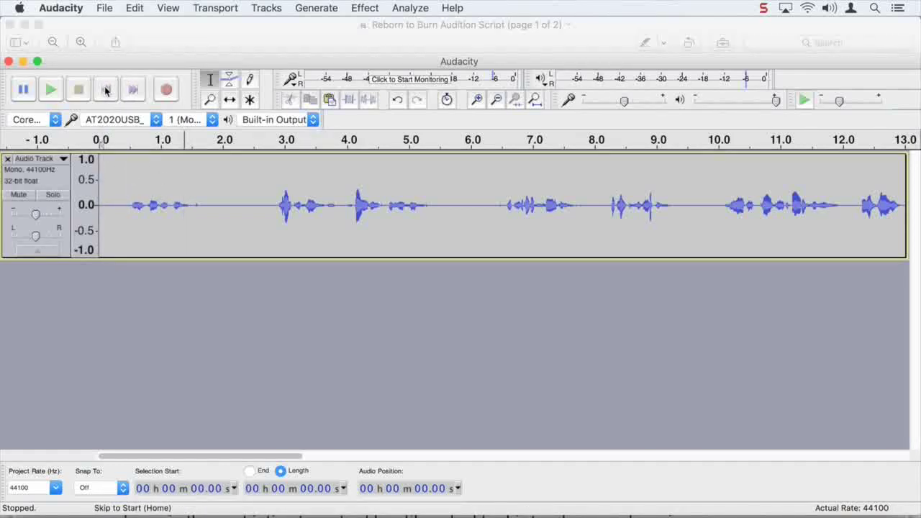
click(51, 90)
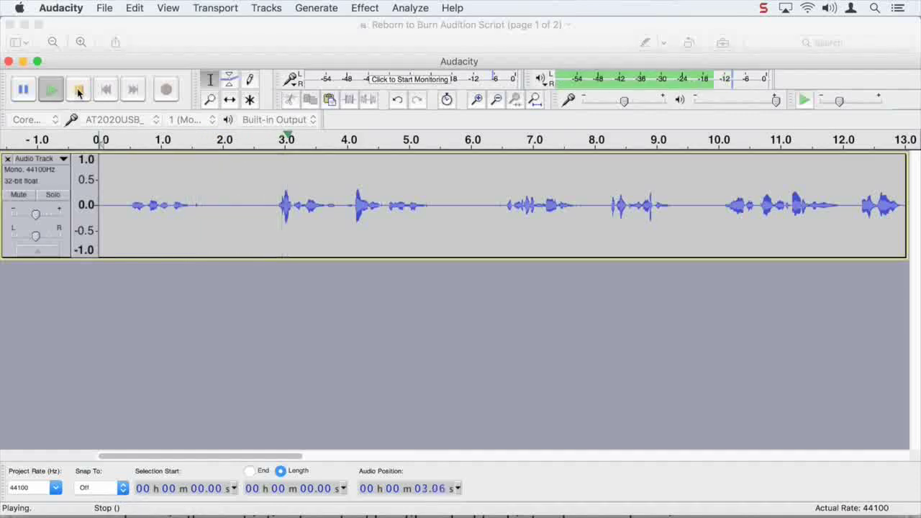
click(79, 90)
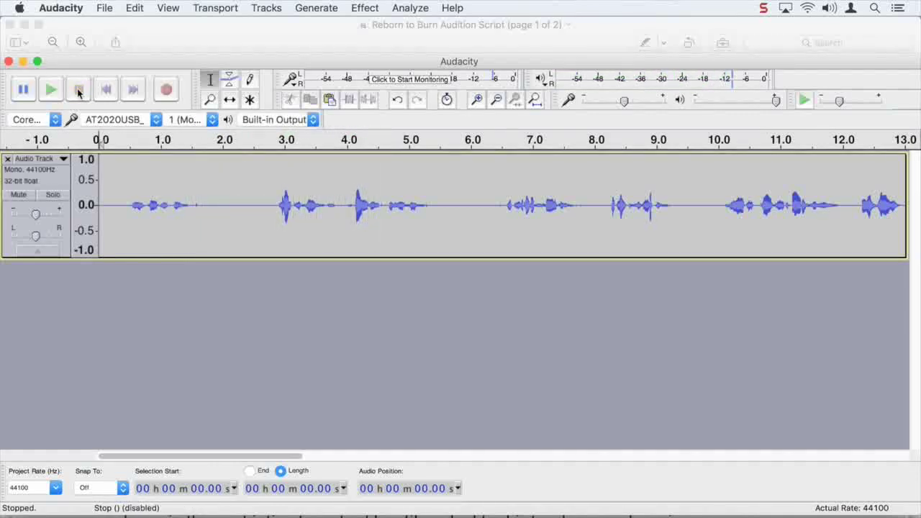
click(133, 90)
click(107, 90)
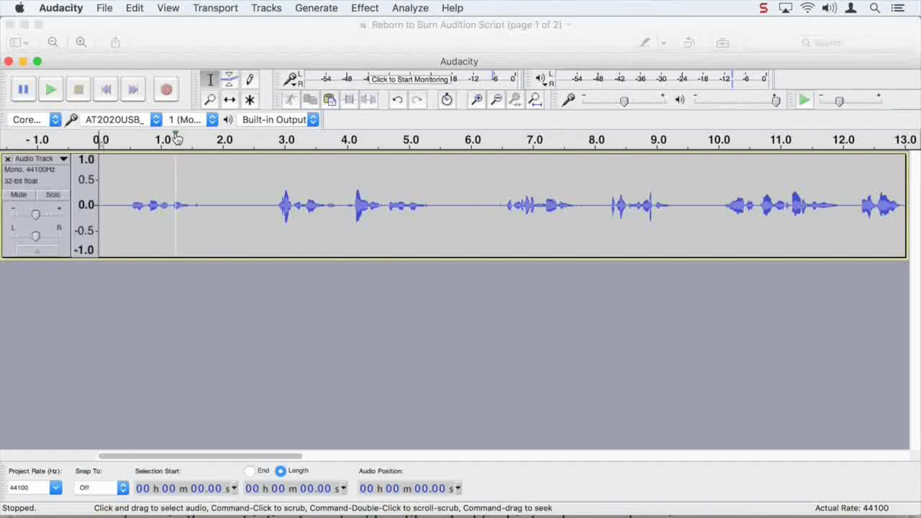
Export the audio to the Desktop as "Reborn to Burn Audition Raw" in WAV (Microsoft) 32-bit float PCM format, leaving the metadata empty.
click(101, 7)
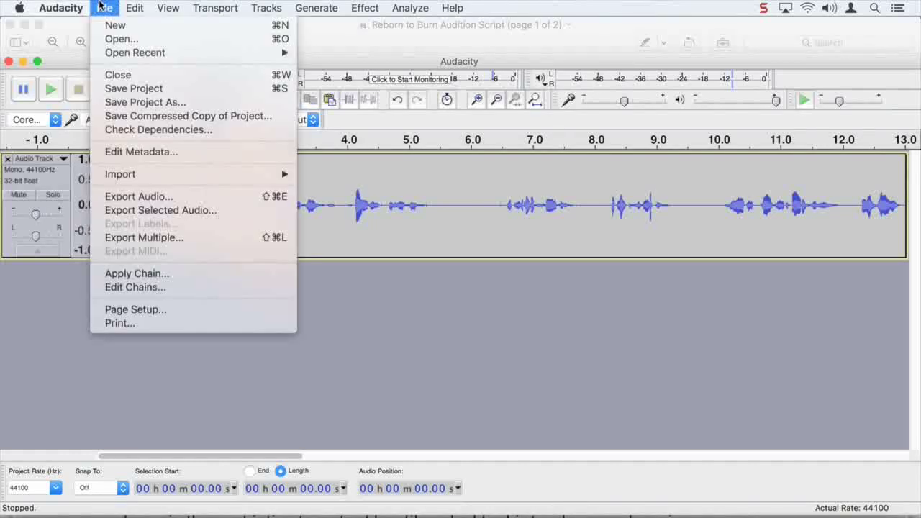
click(165, 202)
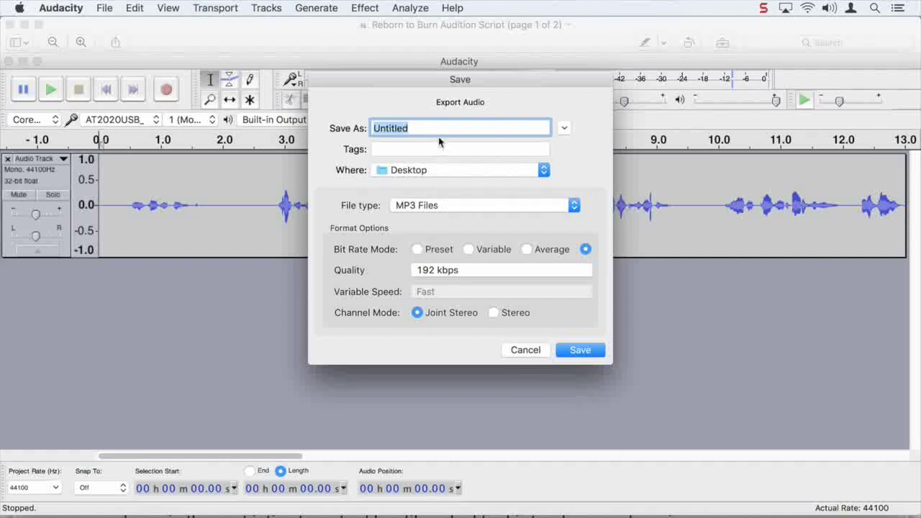
text(Reb)
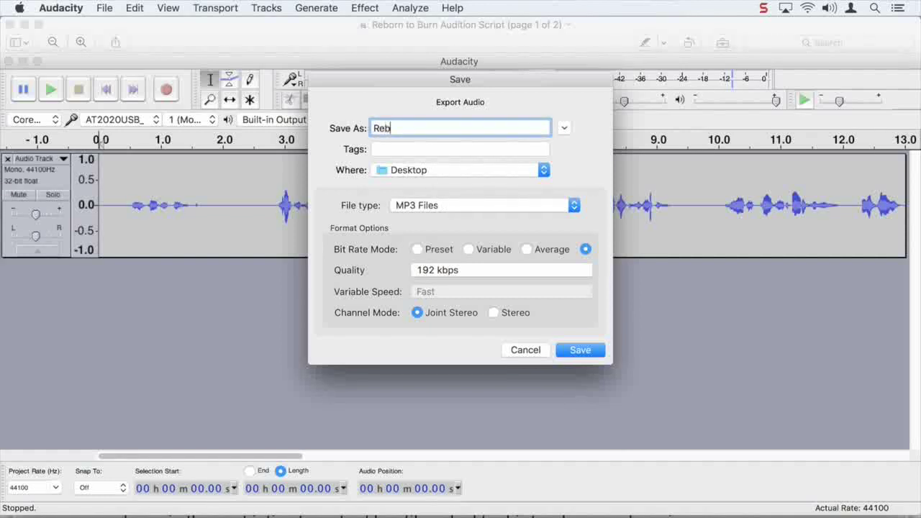
text(orn to Burn Audition)
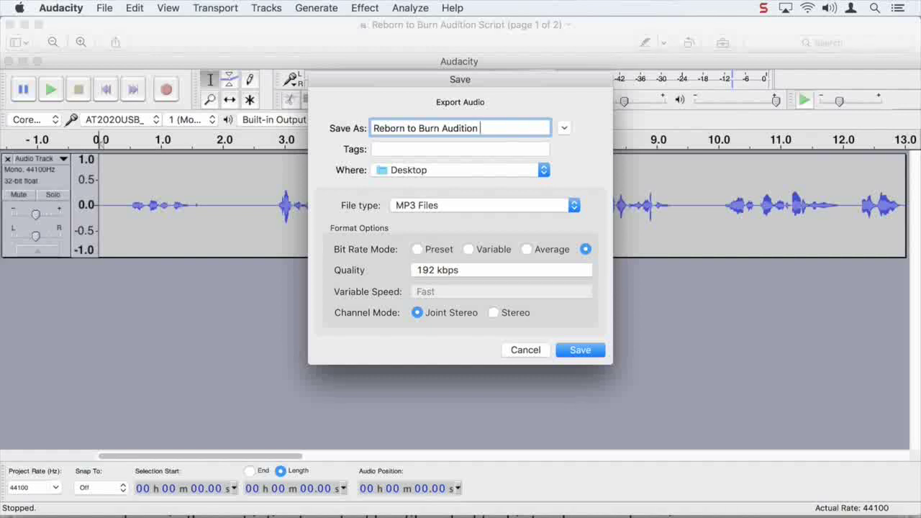
text( Raw)
click(445, 206)
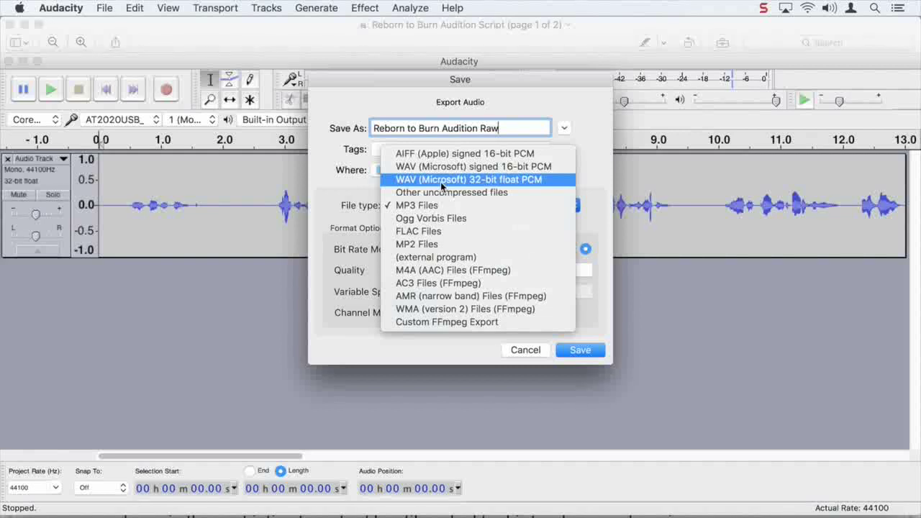
click(442, 185)
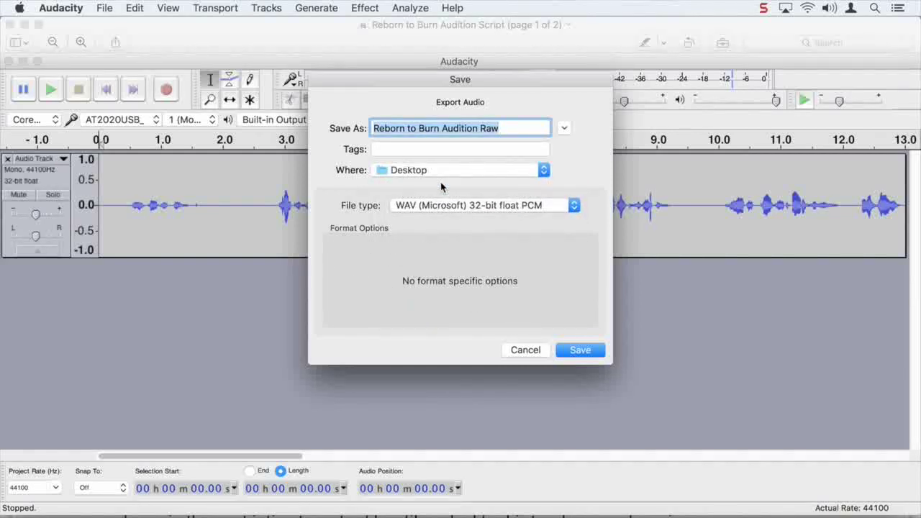
click(580, 350)
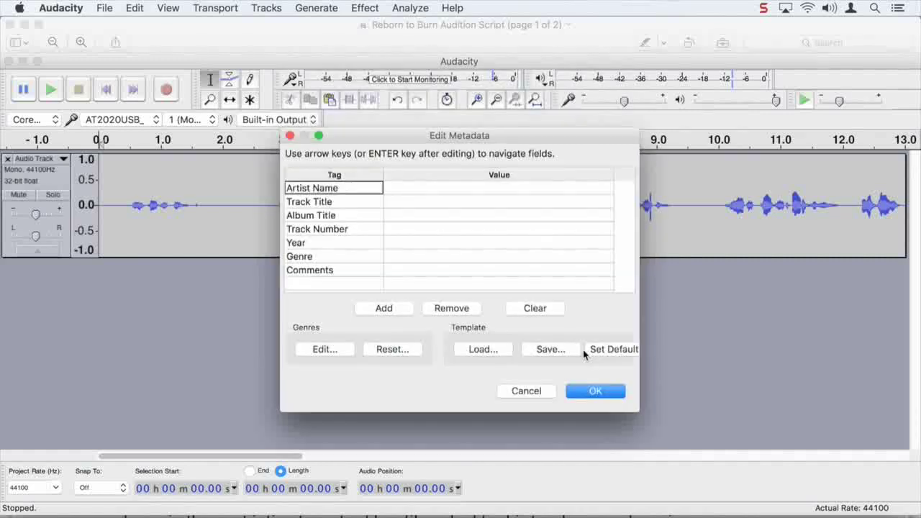
click(588, 391)
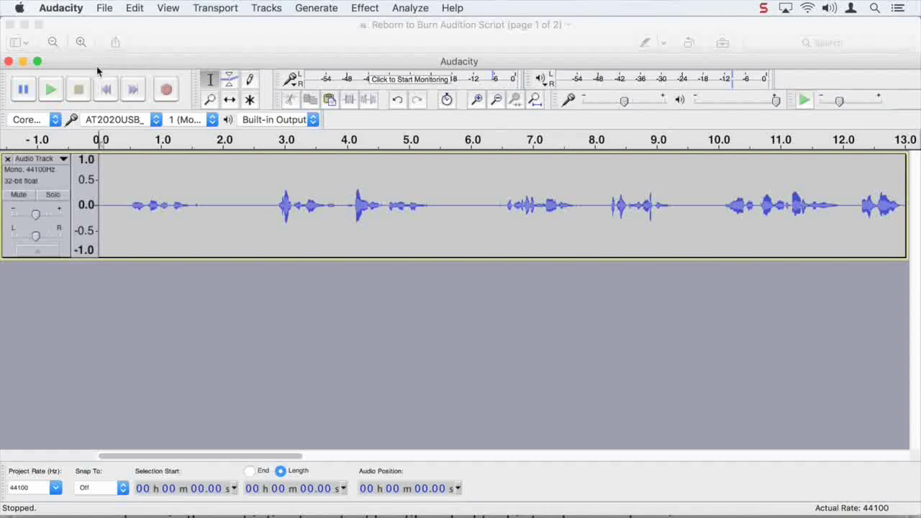
Quit Audacity without saving the project changes and close the audition script document in Preview.
click(74, 10)
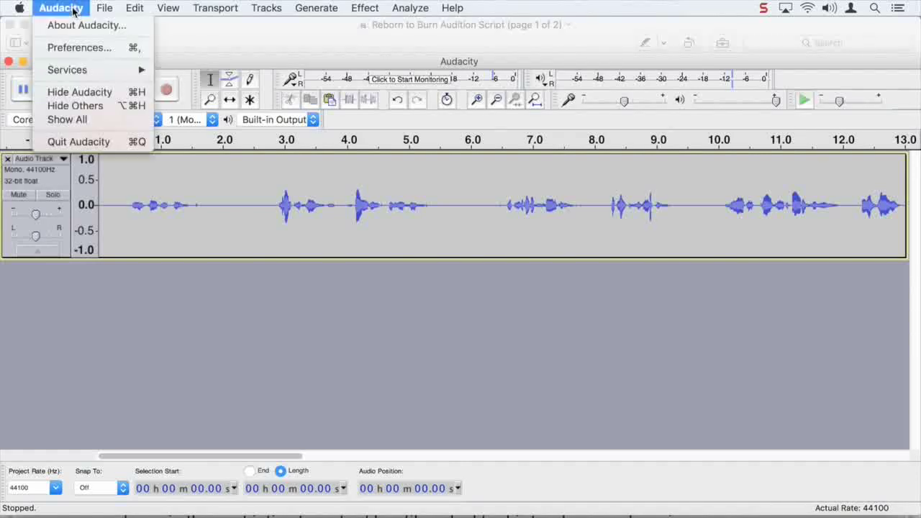
click(95, 146)
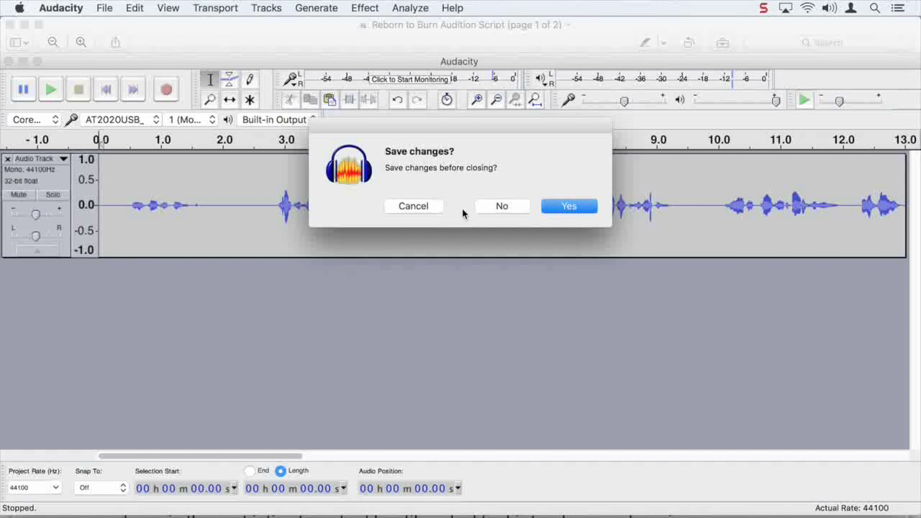
click(500, 206)
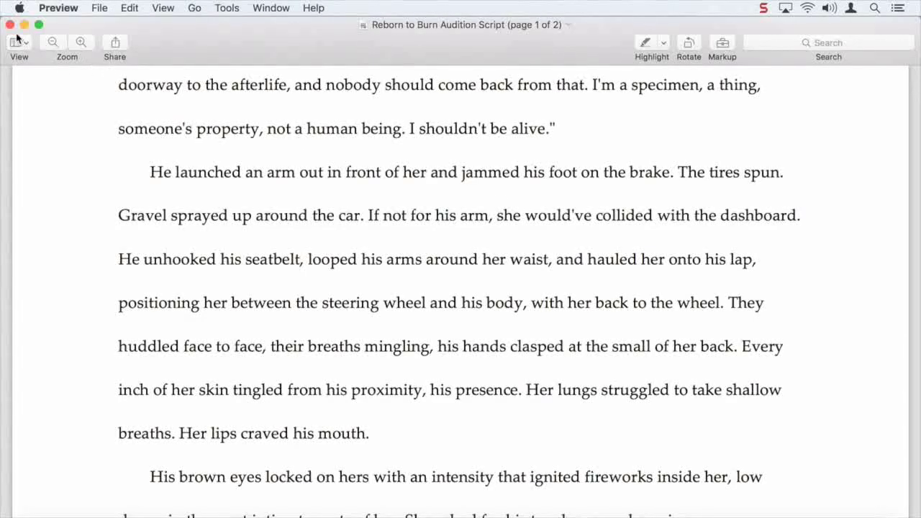
click(10, 25)
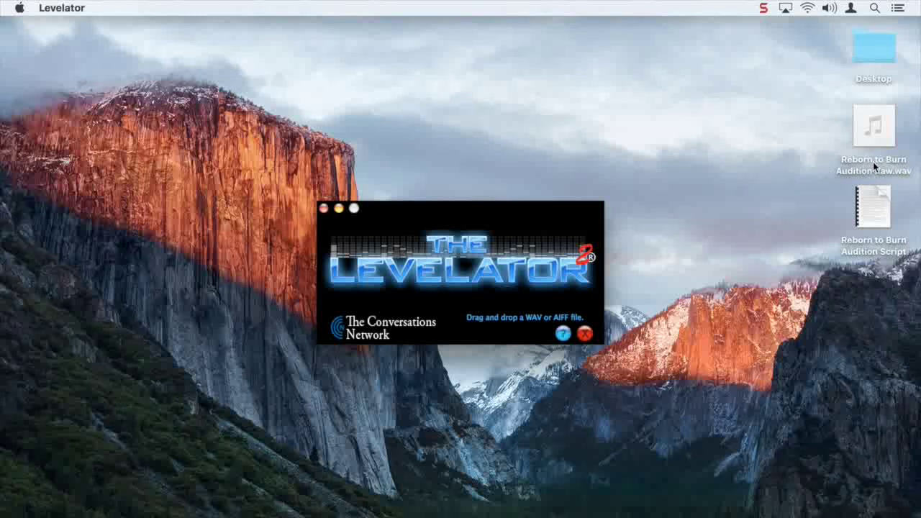
Process Reborn to Burn Audition Raw.wav with The Levelator, select the resulting output file, and quit The Levelator.
mouse_move(873, 161)
mouse_down()
mouse_move(678, 185)
mouse_move(530, 262)
mouse_move(520, 290)
mouse_up()
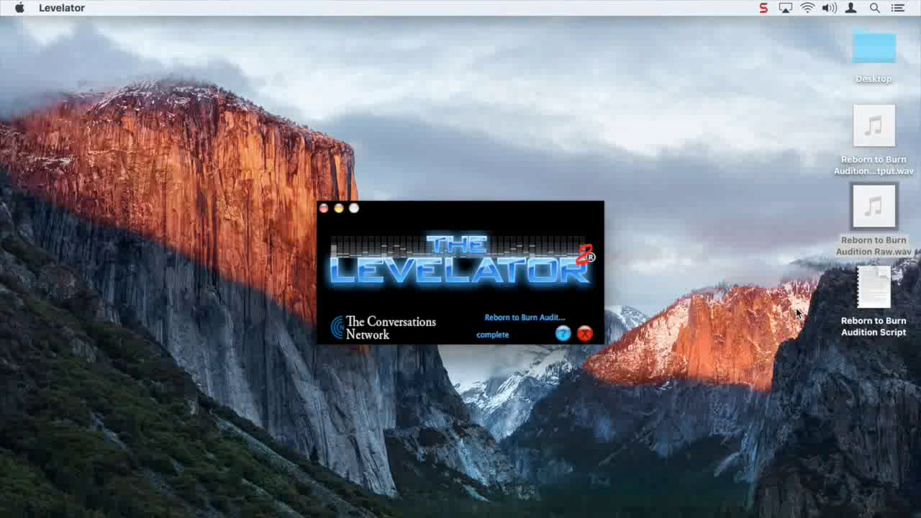
click(867, 162)
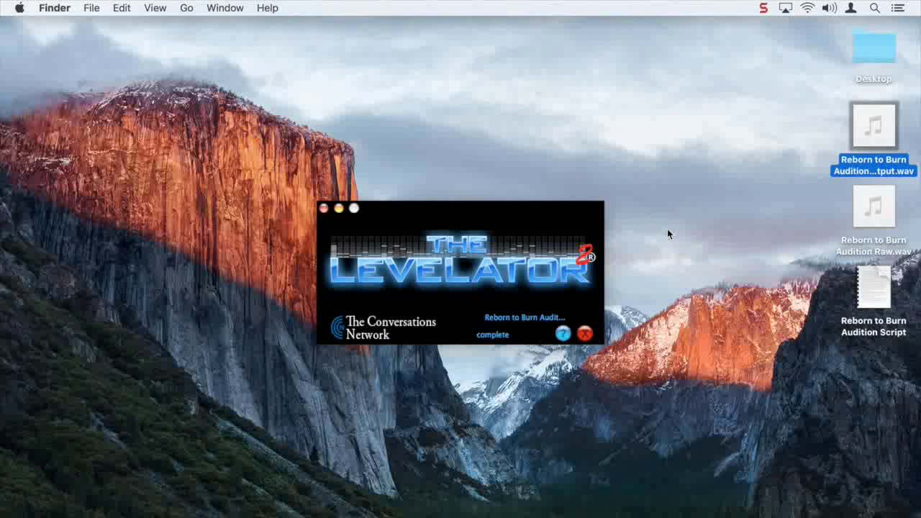
click(585, 334)
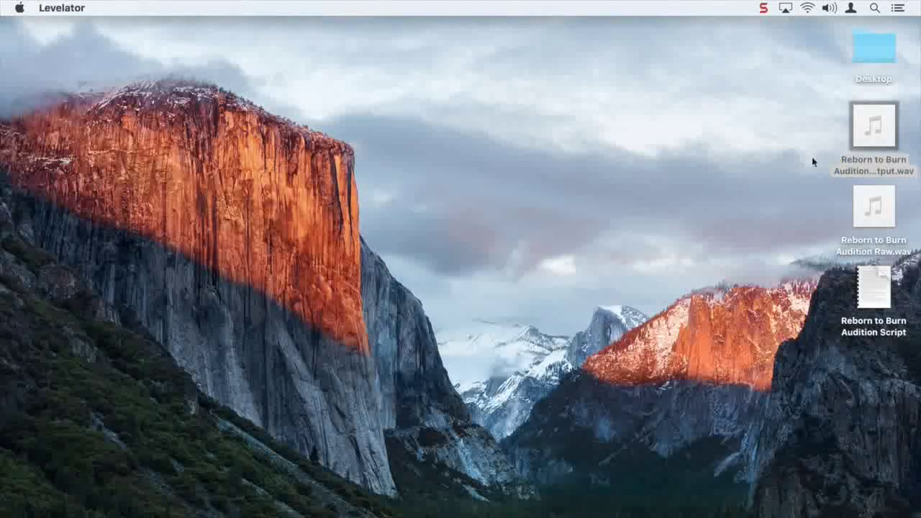
Open the levelled output WAV in Audacity and play it from the start to about 11 s.
click(875, 160)
mouse_move(875, 159)
mouse_down()
mouse_move(523, 301)
mouse_move(518, 291)
mouse_move(414, 378)
mouse_move(333, 508)
mouse_up()
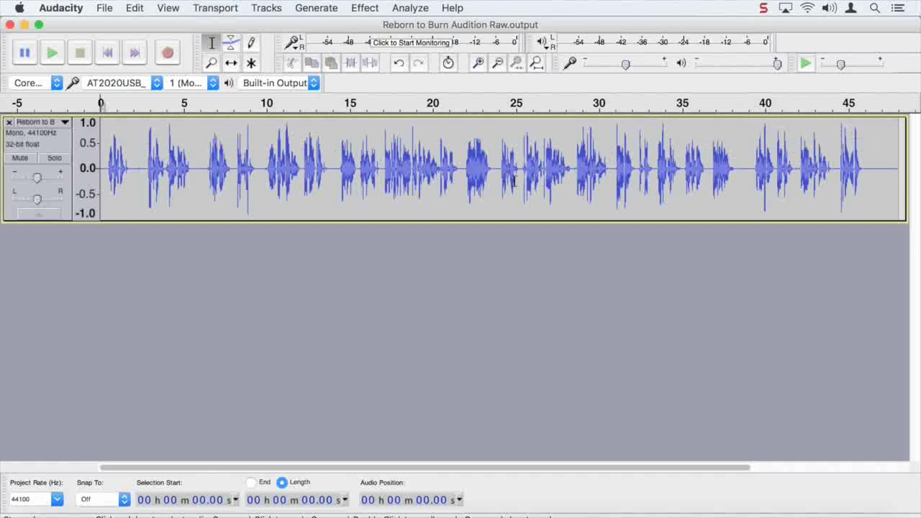
click(53, 53)
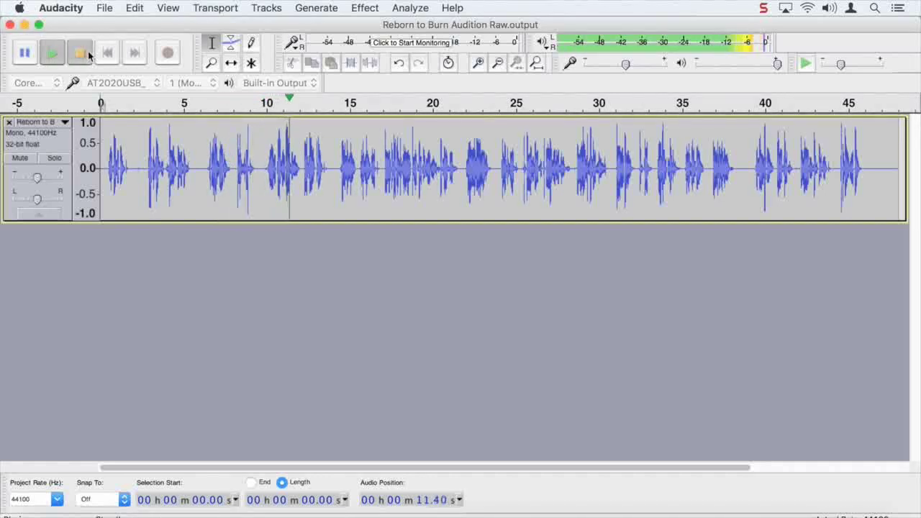
click(86, 54)
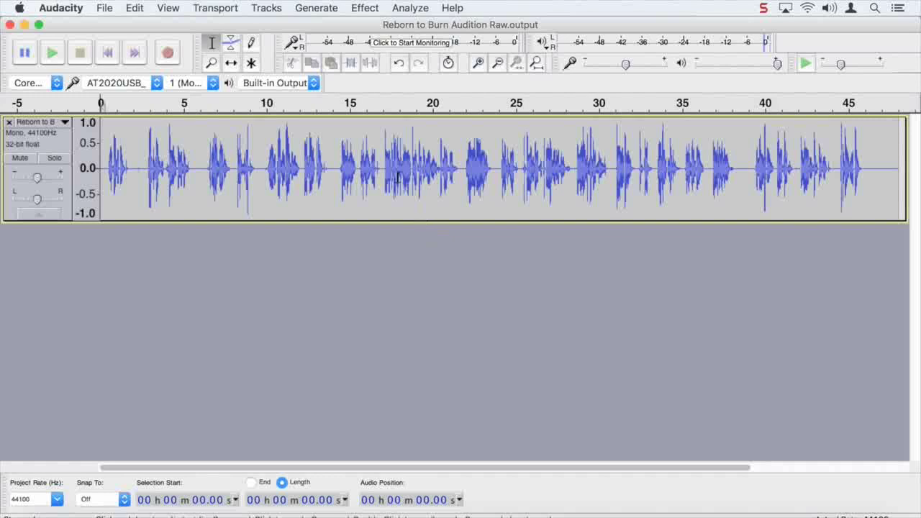
Normalize the whole track to a maximum amplitude of -3.0 dB, leaving DC offset removal and independent stereo channel normalization off.
click(363, 8)
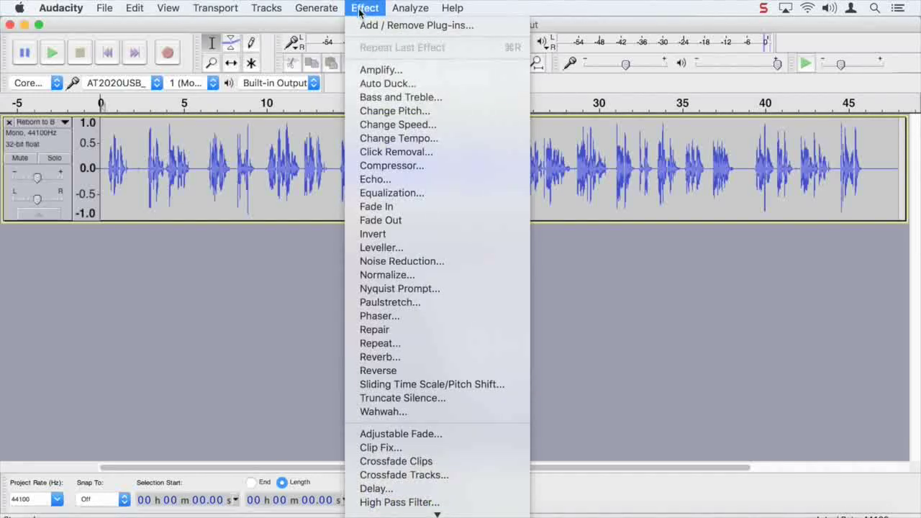
click(432, 276)
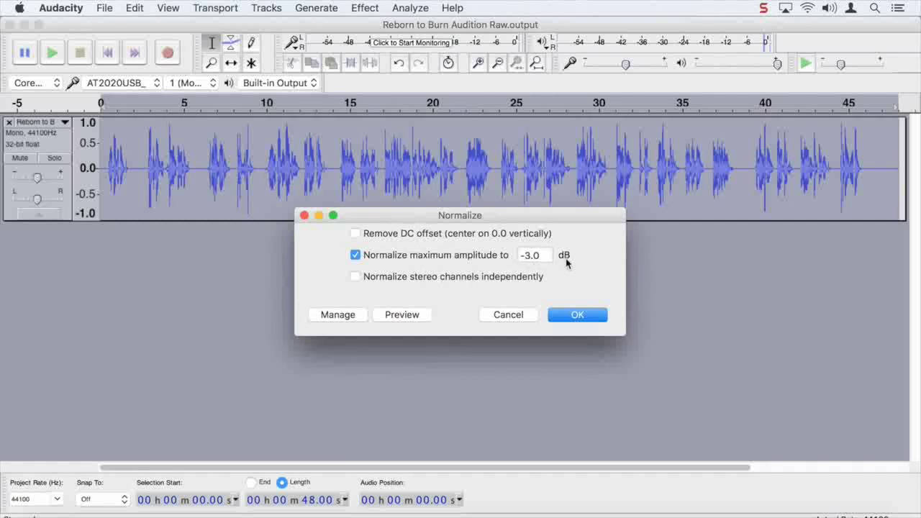
click(580, 316)
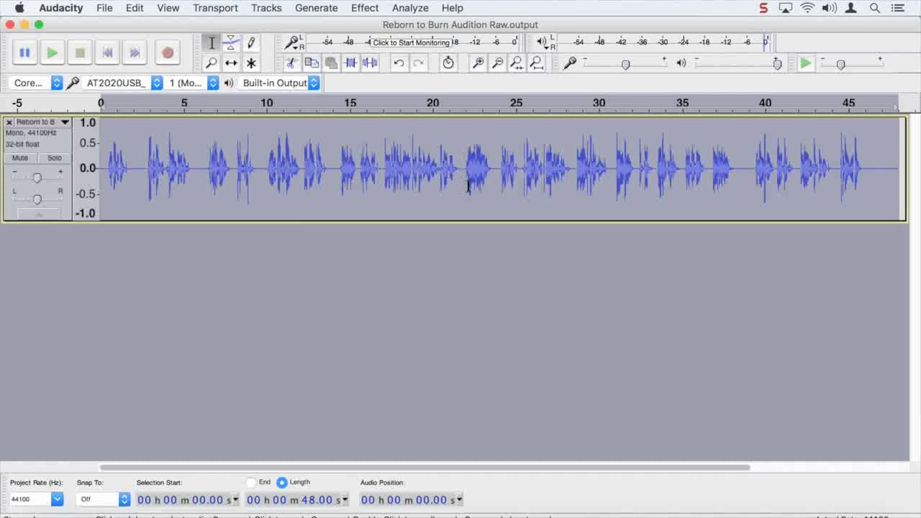
Clear the track selection and play the opening of the normalized audio from the start.
click(211, 263)
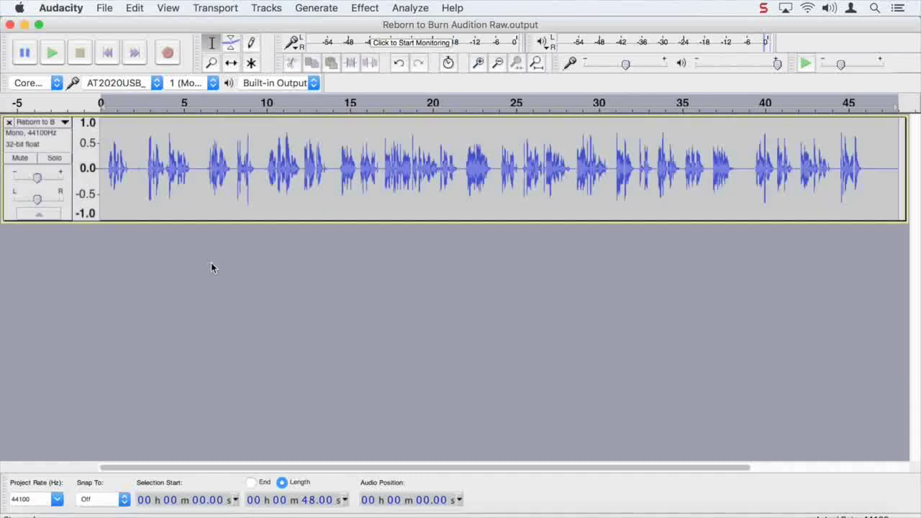
click(57, 56)
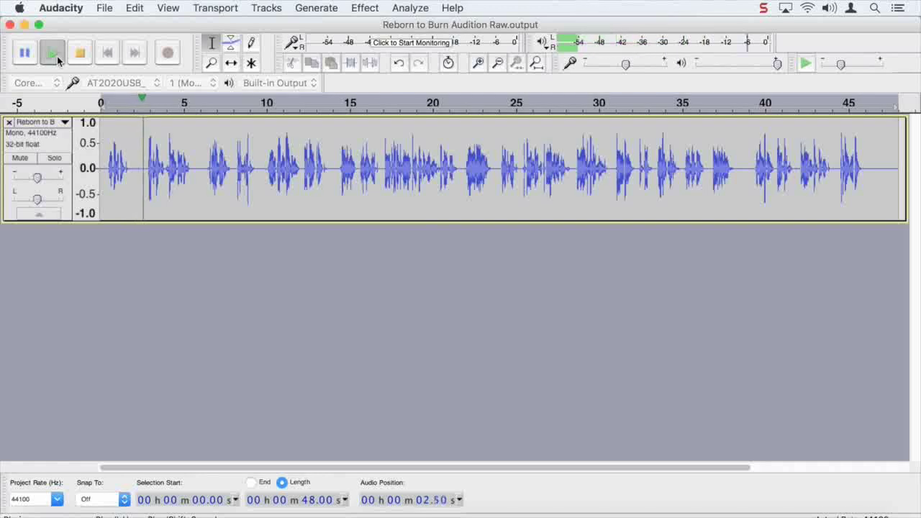
click(84, 55)
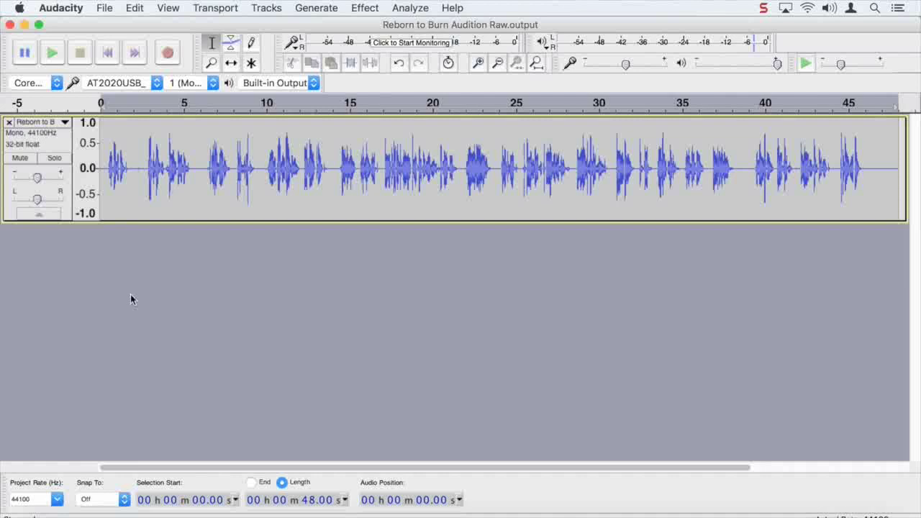
Export the audio to the Desktop as "Reborn to Burn Audition Final" in MP3 format at 192 kbps, Joint Stereo, leaving the metadata empty.
click(105, 9)
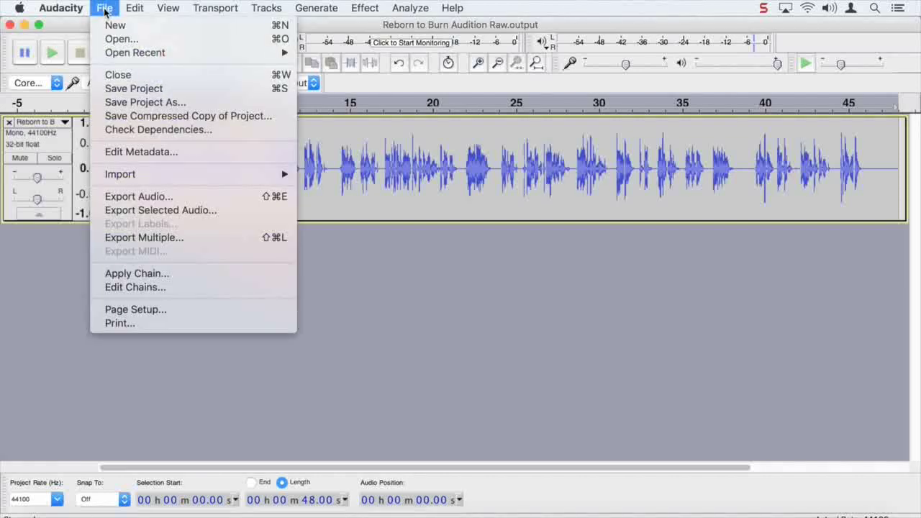
click(193, 196)
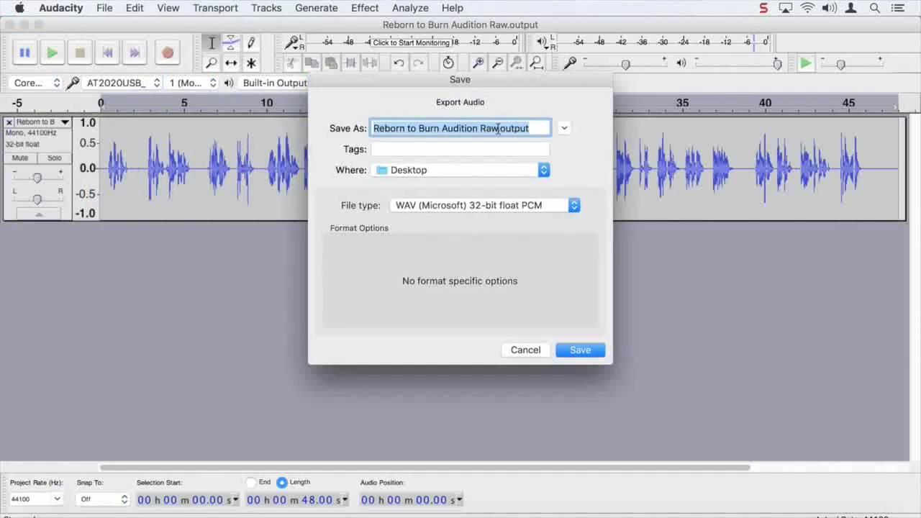
click(498, 128)
drag(480, 129, 598, 127)
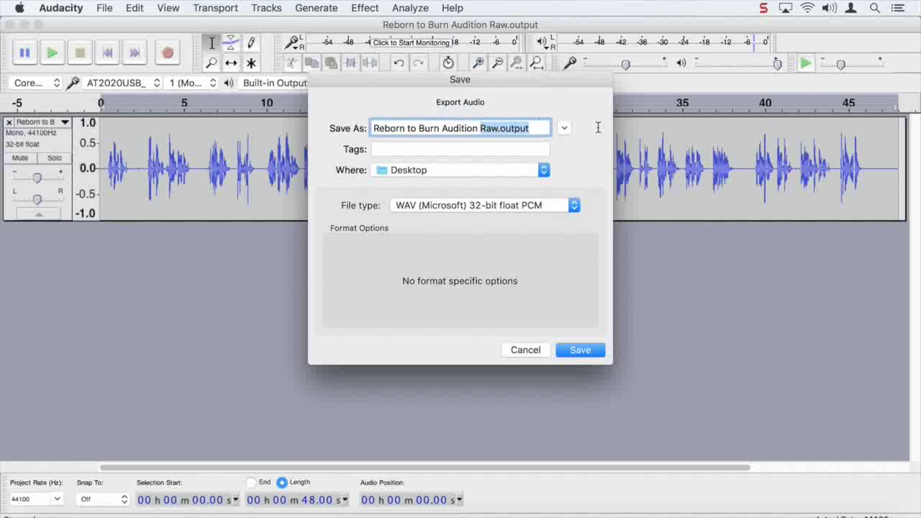
text(Final)
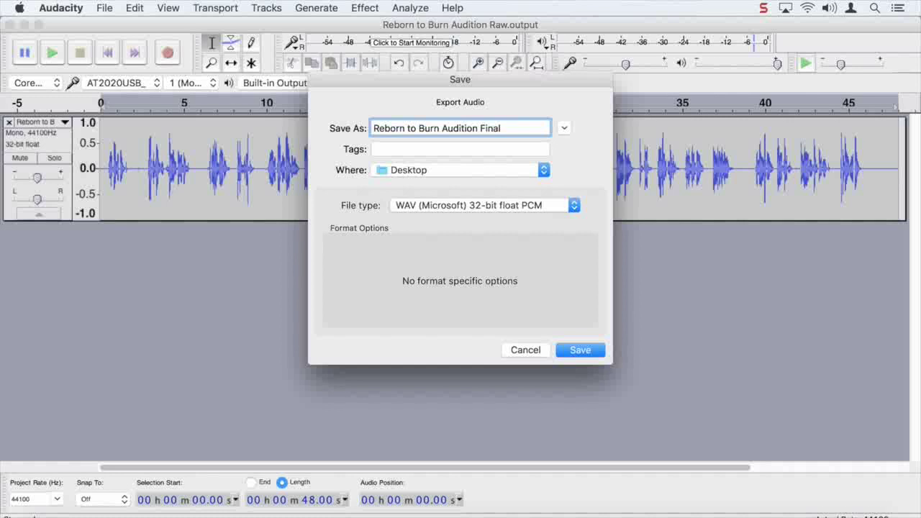
click(459, 207)
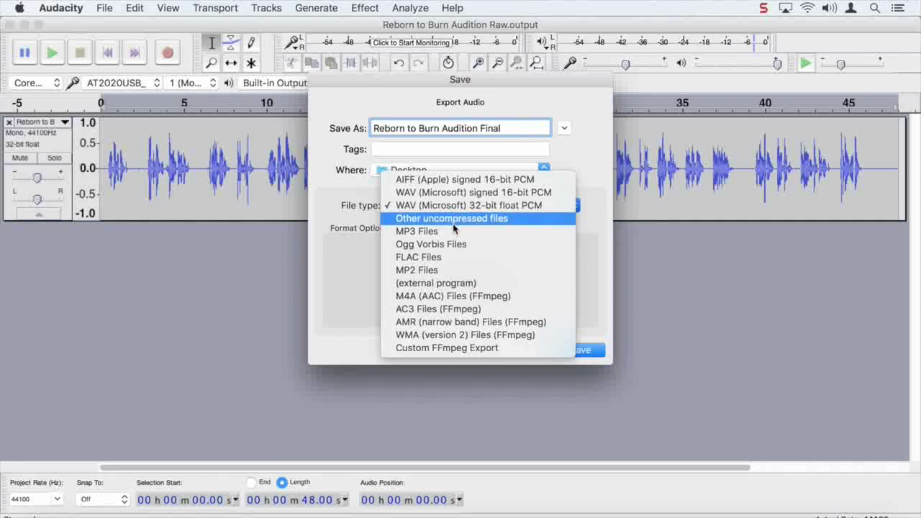
click(452, 231)
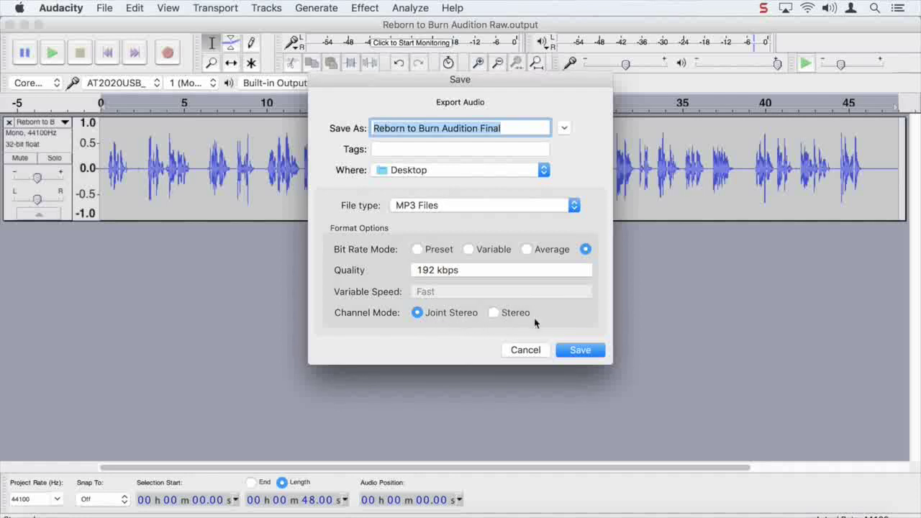
click(583, 353)
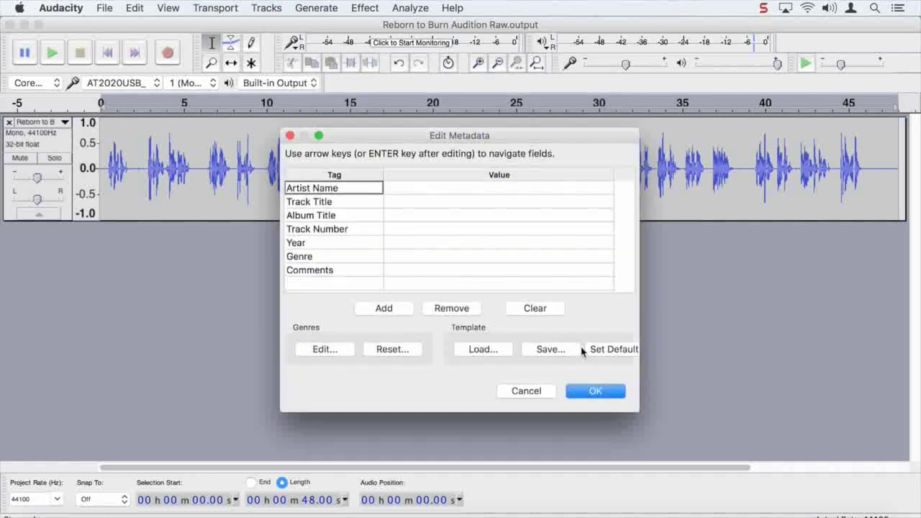
click(596, 394)
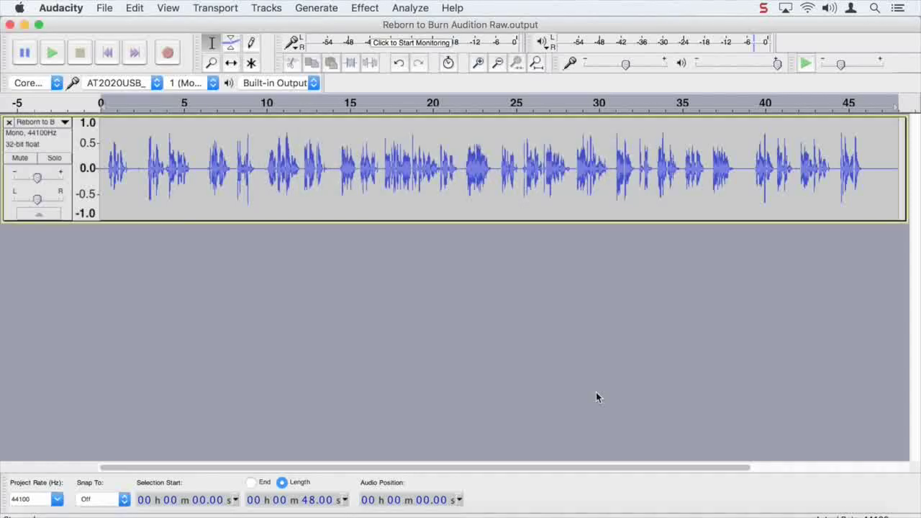
Quit Audacity without saving the project changes.
click(48, 9)
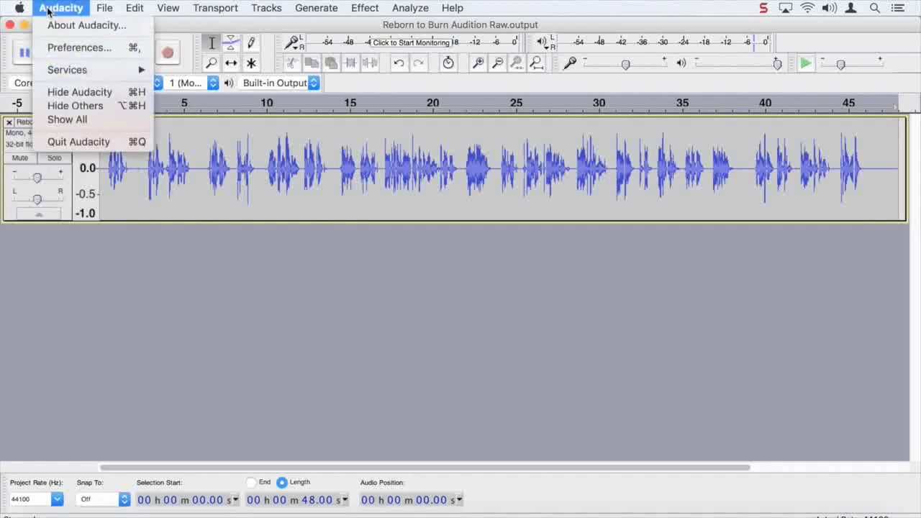
click(95, 145)
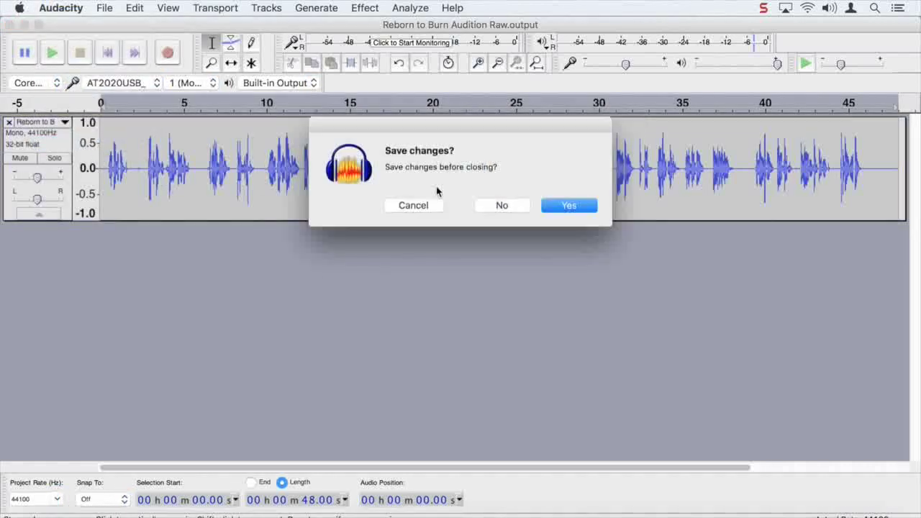
click(502, 205)
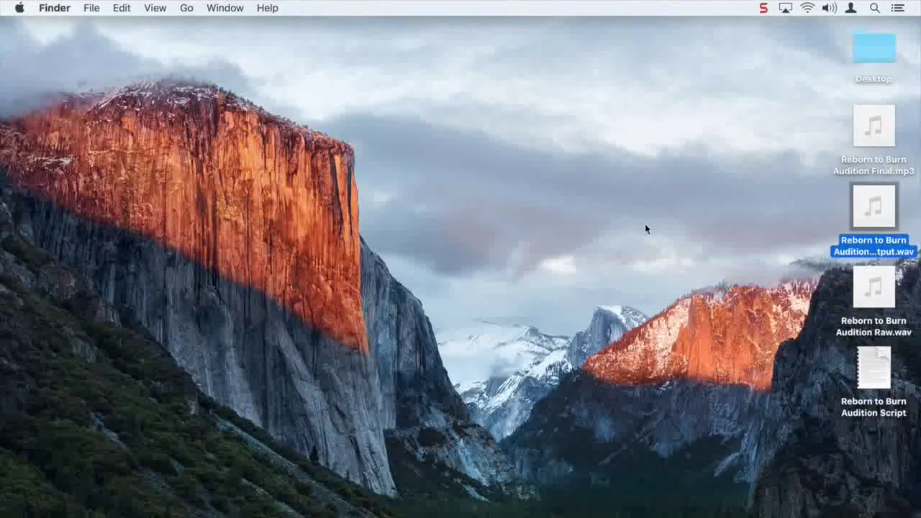
Move the levelled Reborn to Burn Audition Raw.output.wav file from the Desktop to the Trash.
click(646, 226)
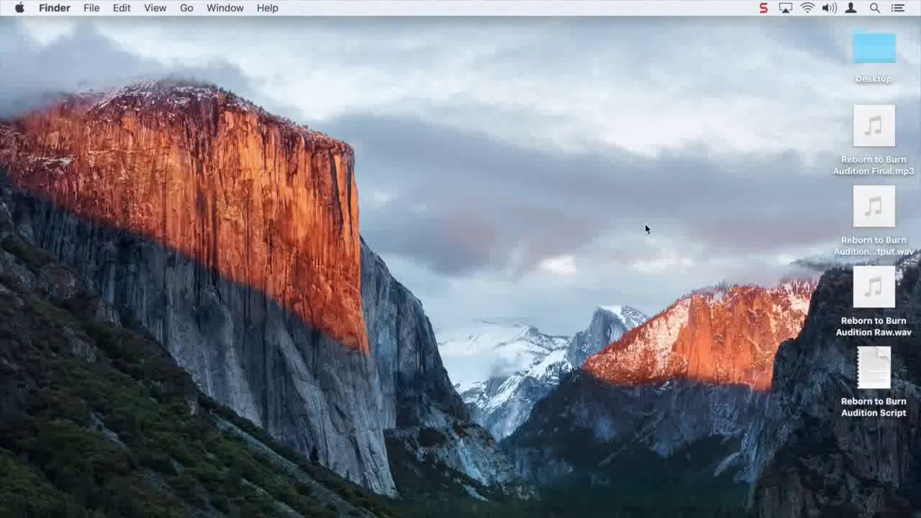
click(847, 246)
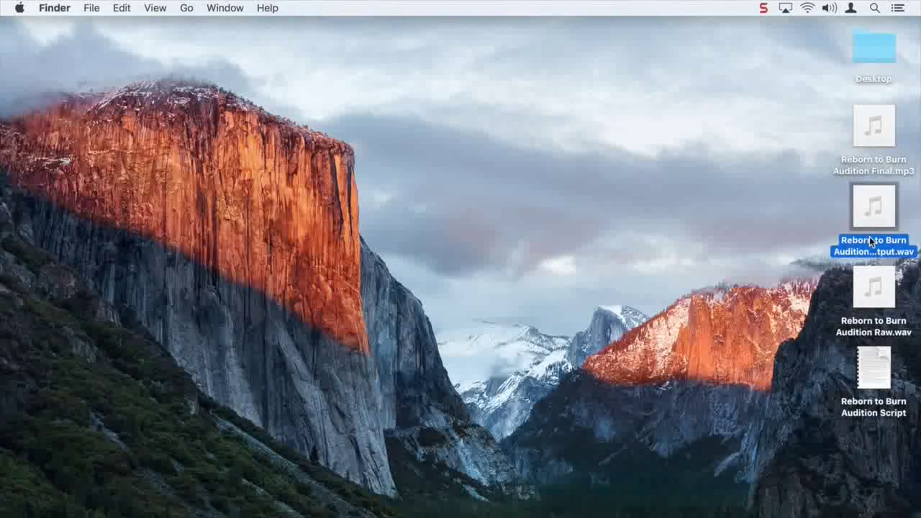
mouse_move(870, 237)
mouse_down()
mouse_move(781, 497)
mouse_move(866, 514)
mouse_up()
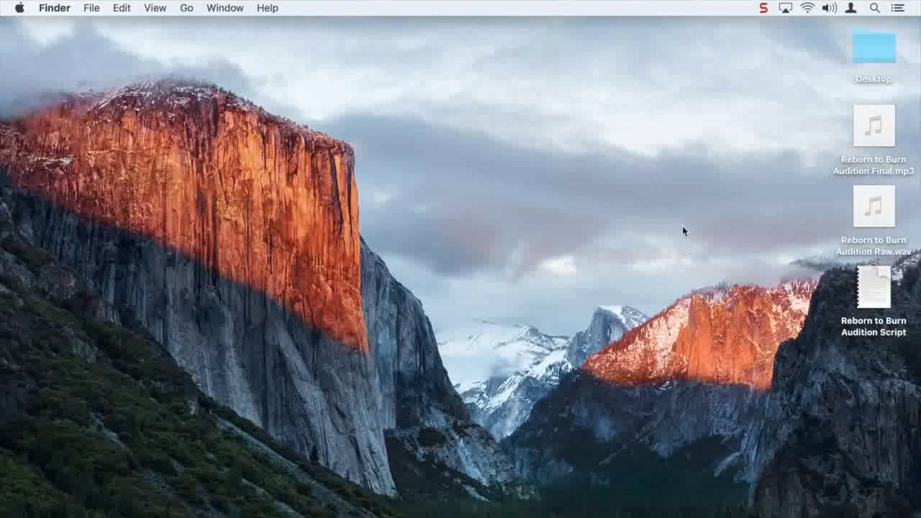